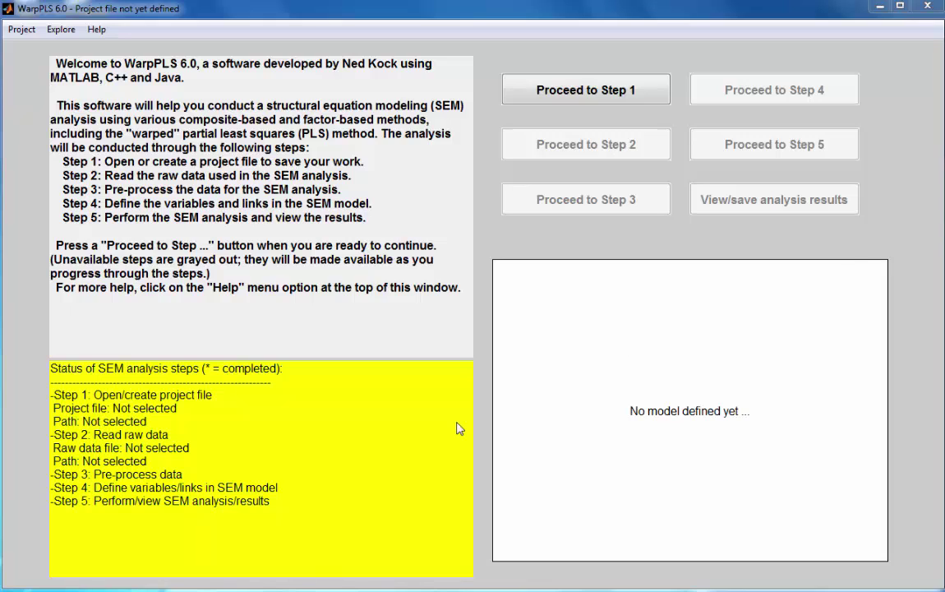
- Switch to the Excel workbook Kock_2013_USStatesCancerAgeLatitude.xlsx and examine its Latitude, Cancer diagnoses per thou and Pop > 65 yo % columns
mouse_move(282, 589)
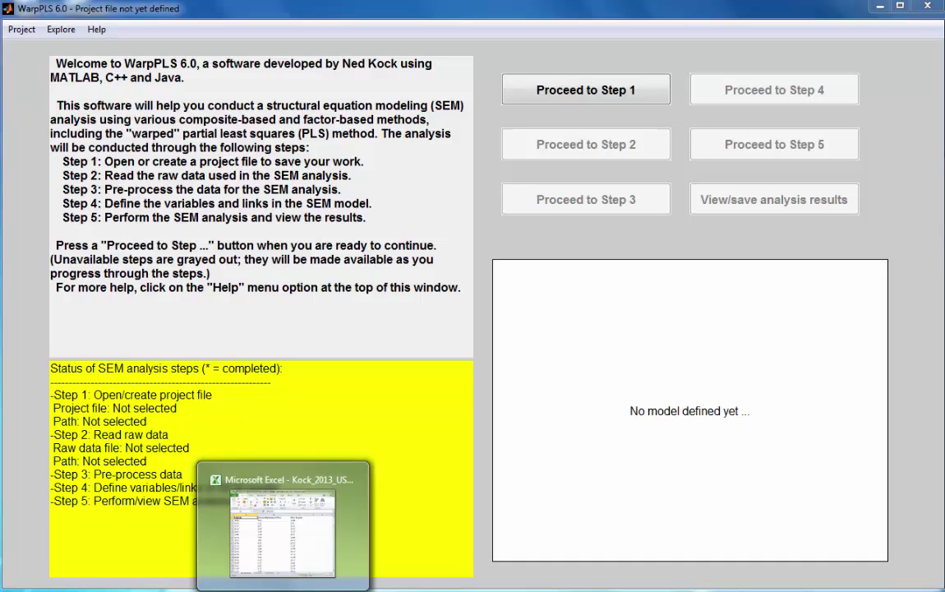
left_click(282, 533)
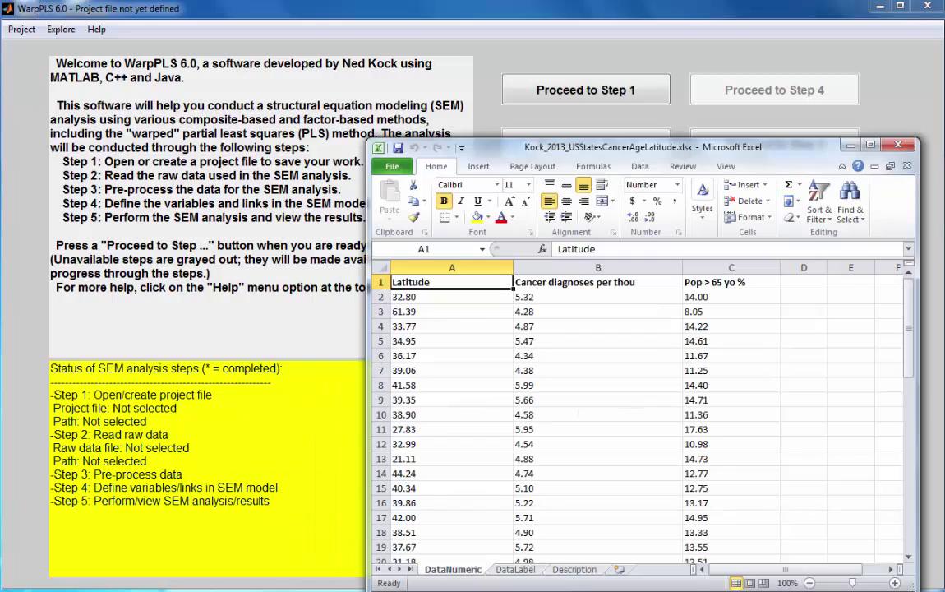
left_click_drag(530, 145, 334, 112)
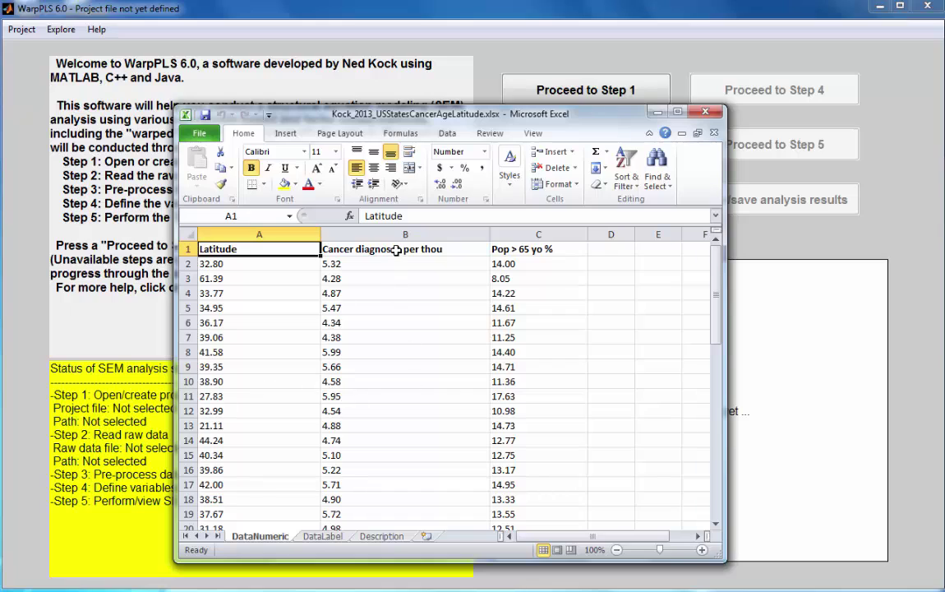
left_click(357, 245)
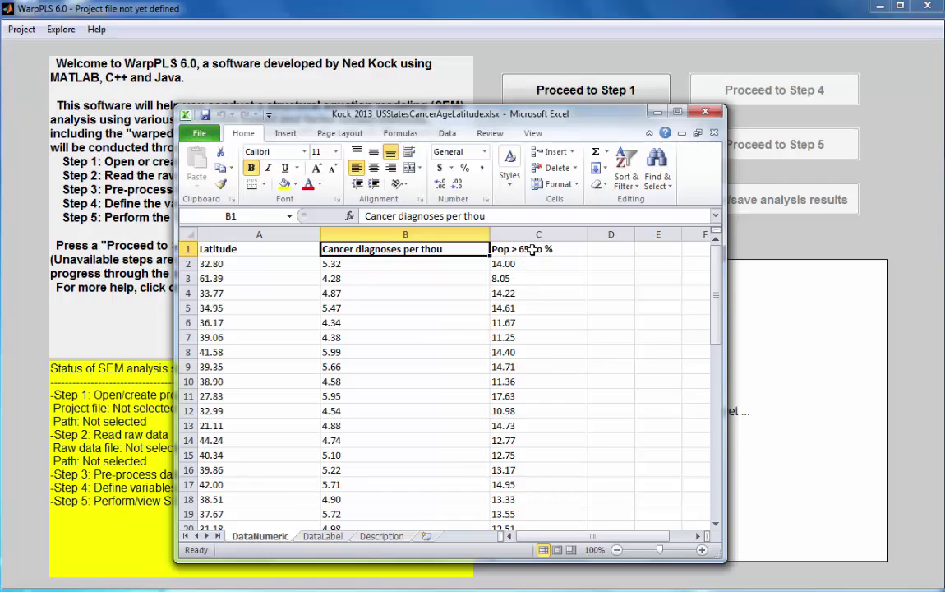
left_click(526, 248)
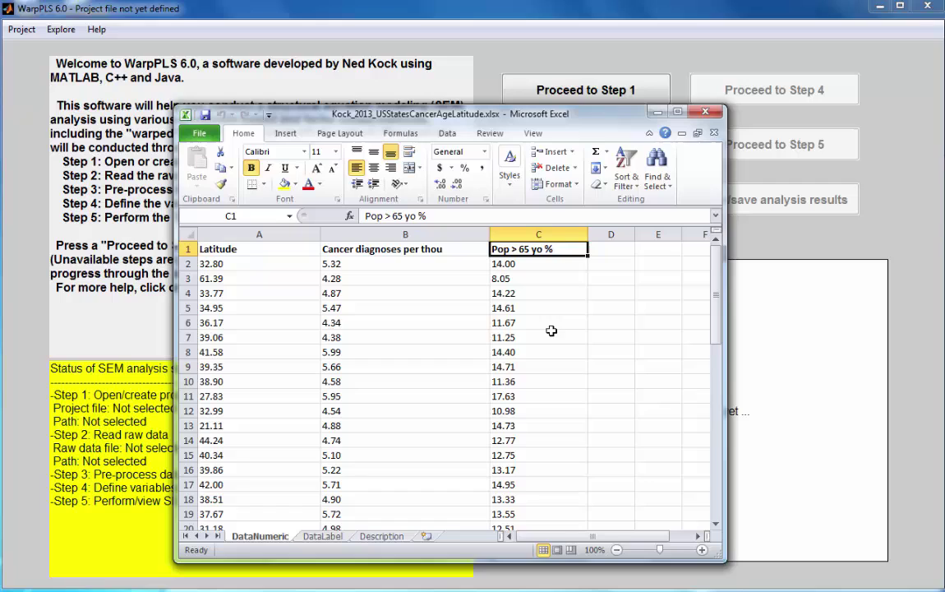
- Examine the state names on the DataLabel sheet and compare them with the rows of the DataNumeric sheet
left_click(323, 536)
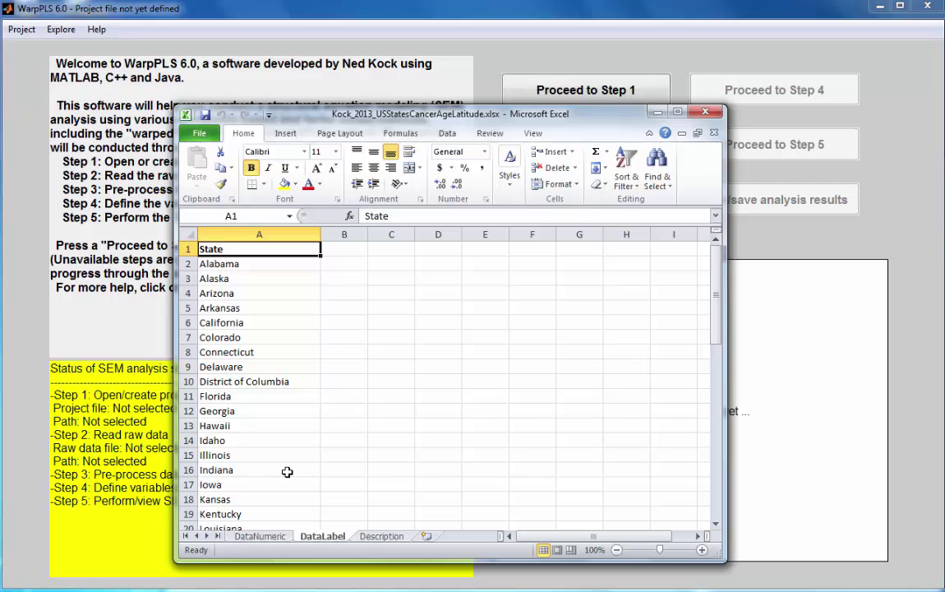
left_click(260, 535)
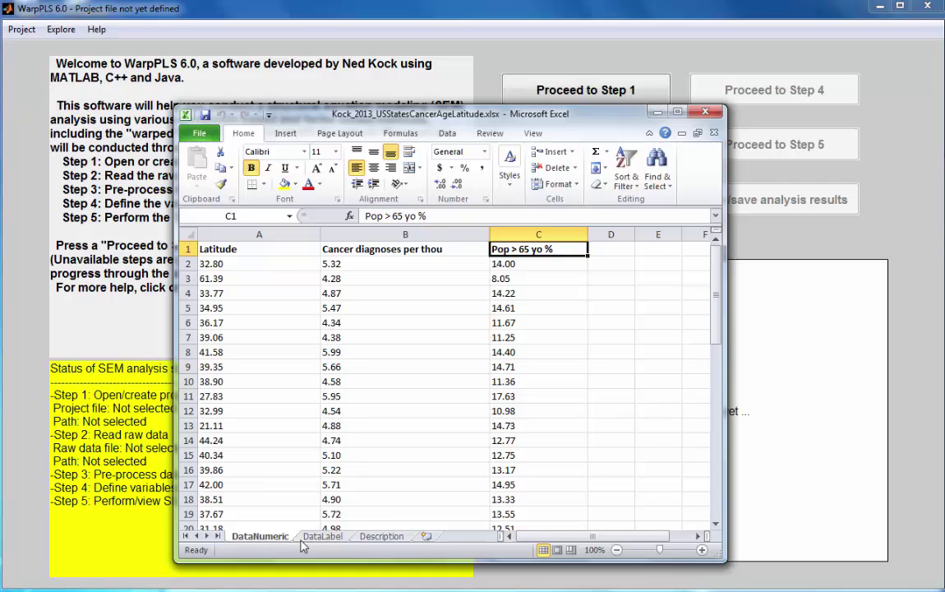
left_click(323, 536)
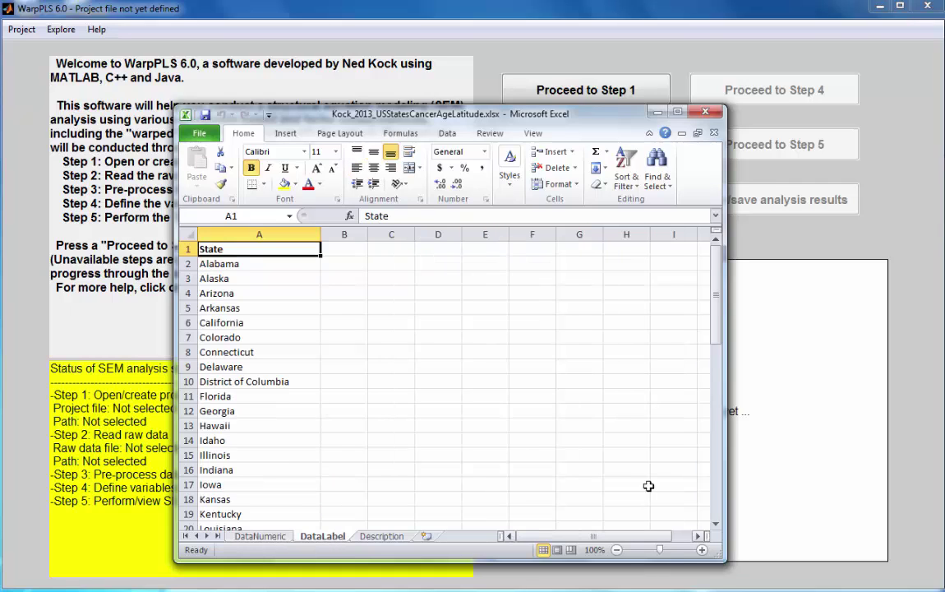
mouse_move(716, 280)
left_mouse_down()
mouse_move(720, 488)
mouse_move(721, 266)
left_mouse_up()
- Review the latitude and over-65 population variables on the DataNumeric sheet, and return to WarpPLS
left_click(268, 536)
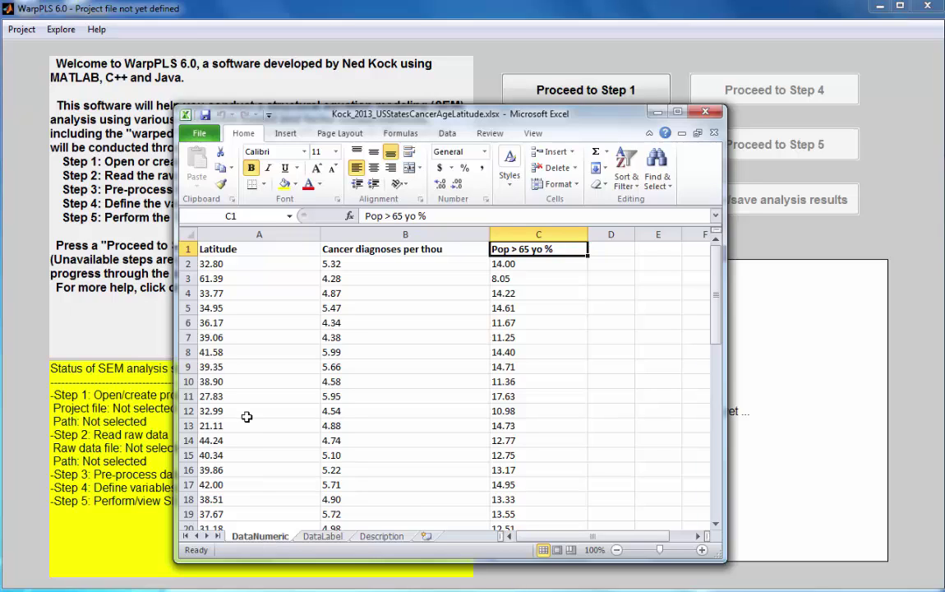
left_click(248, 248)
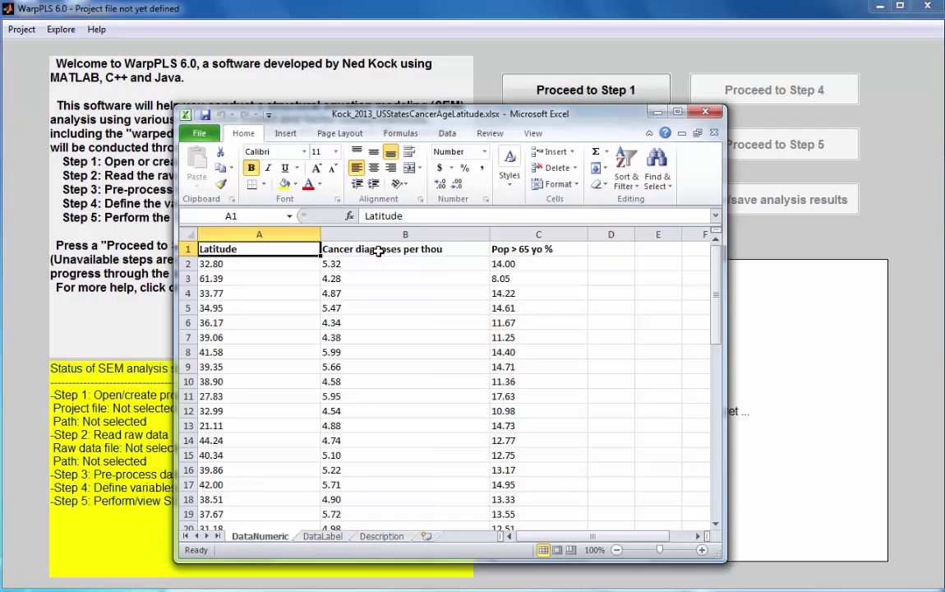
left_click(511, 252)
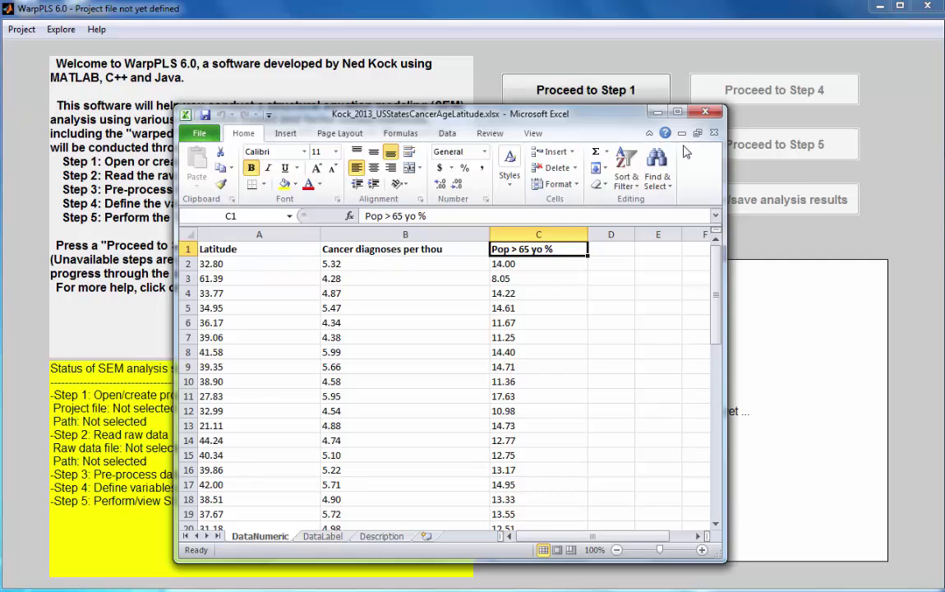
left_click(657, 113)
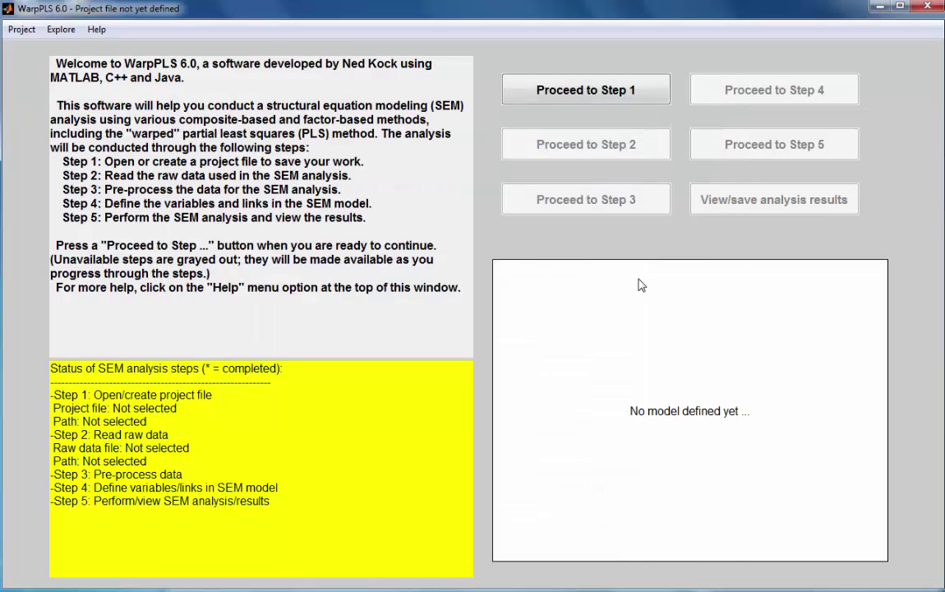
- Create a new project file named Temp01 in the 2013_USStatesCancerAgeLatitude folder on the removable disk E:
left_click(550, 94)
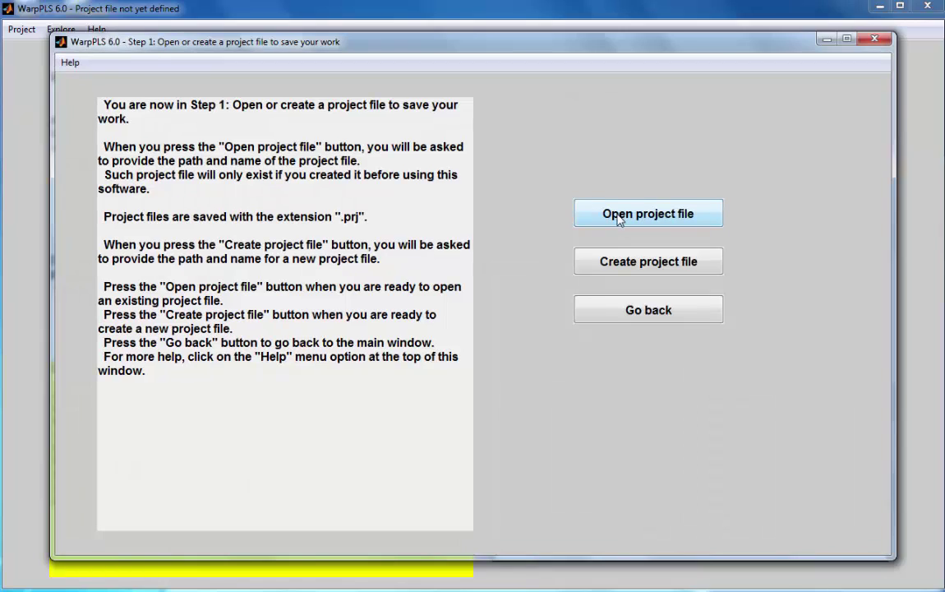
left_click(627, 269)
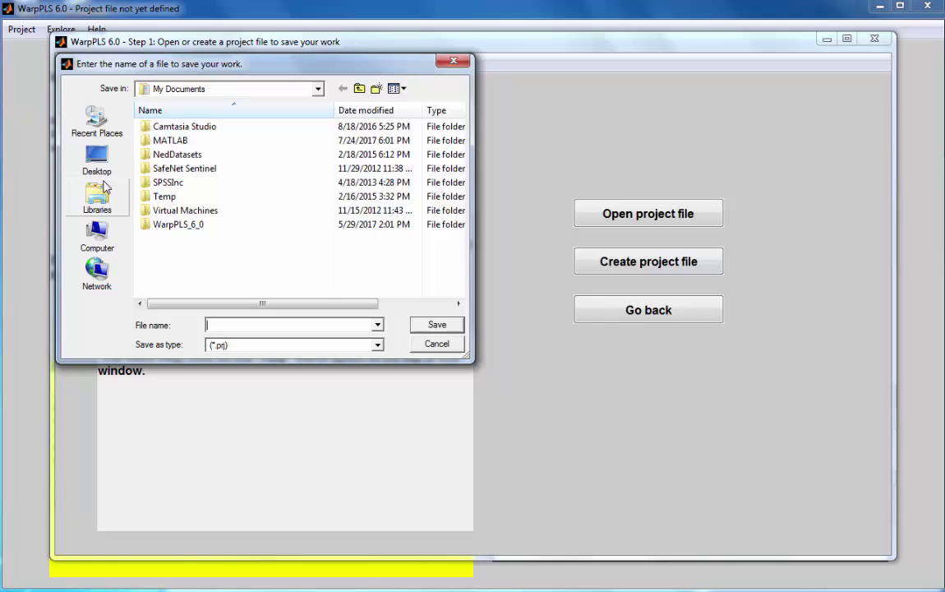
left_click(93, 239)
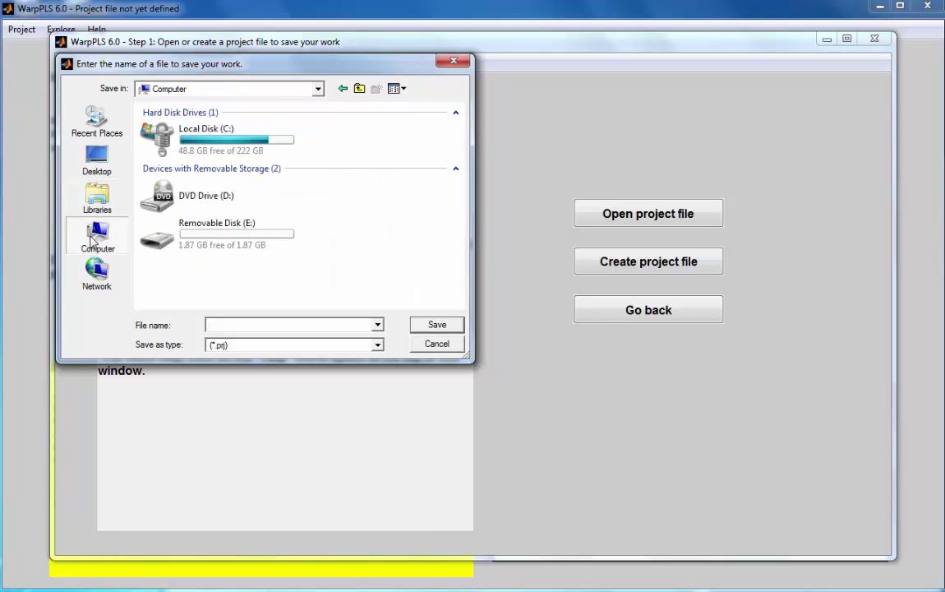
double_click(240, 234)
double_click(206, 133)
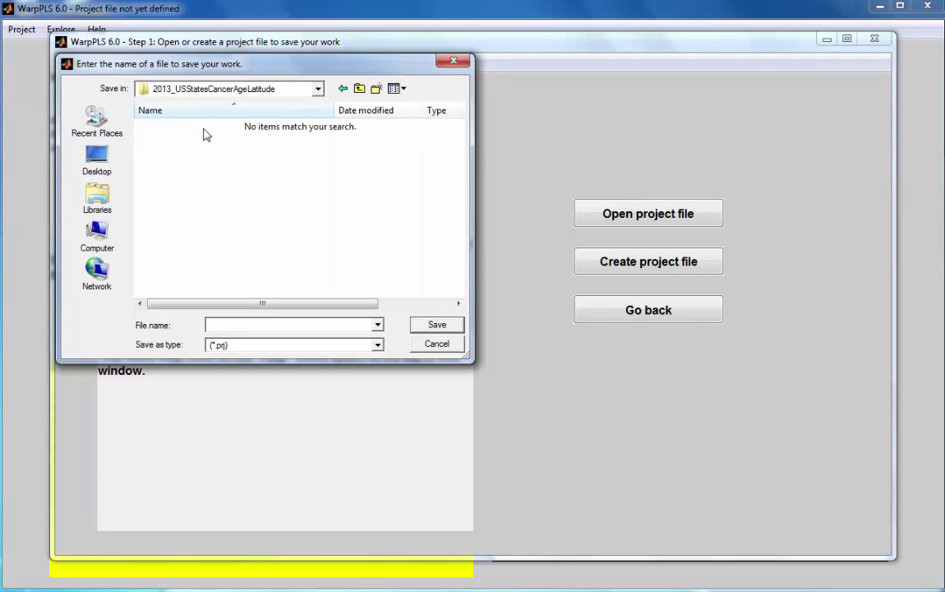
left_click(238, 325)
type("Temp01")
left_click(444, 327)
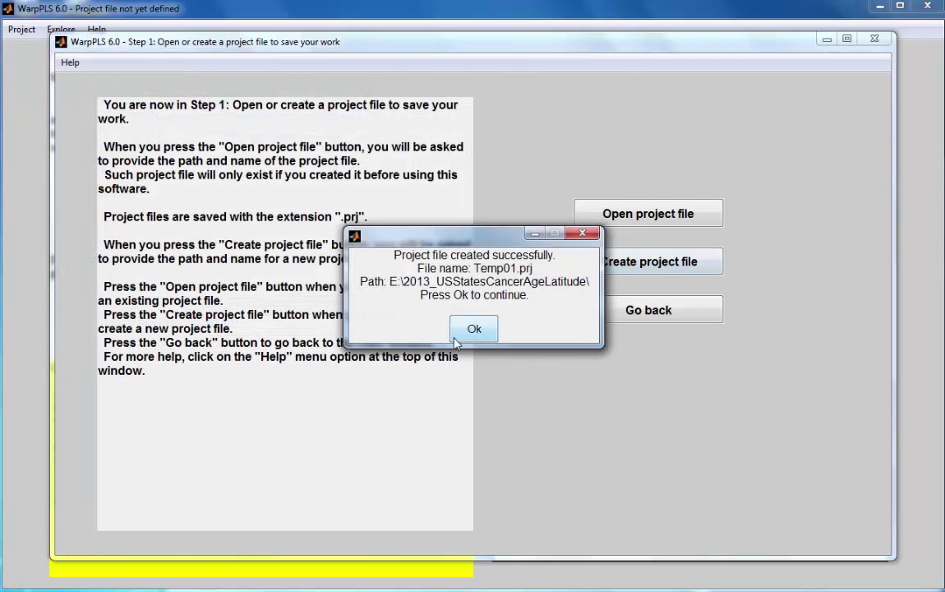
left_click(463, 329)
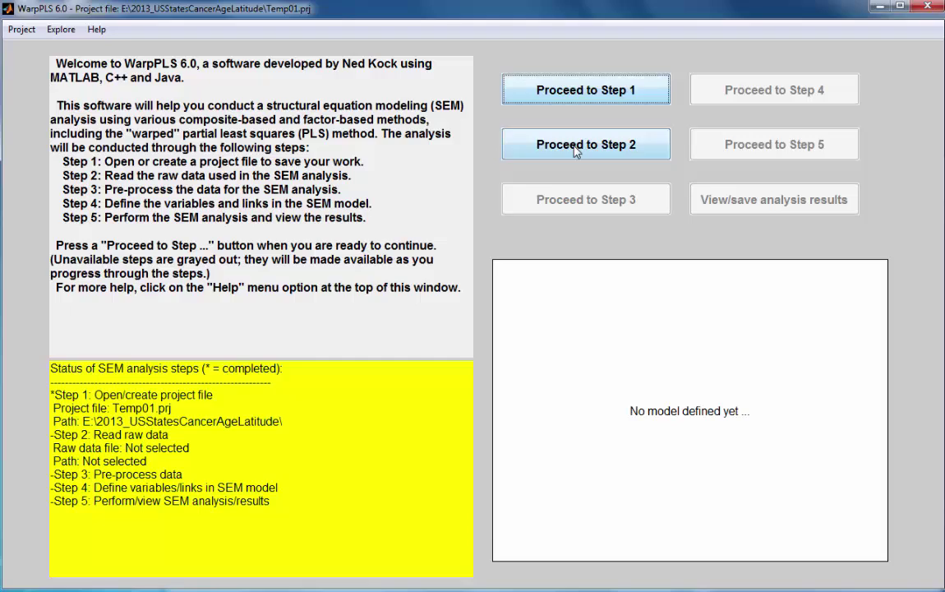
- Choose the xlsx file Kock_2013_USStatesCancerAgeLatitude.xlsx as the raw data file for Step 2
left_click(586, 144)
left_click(647, 165)
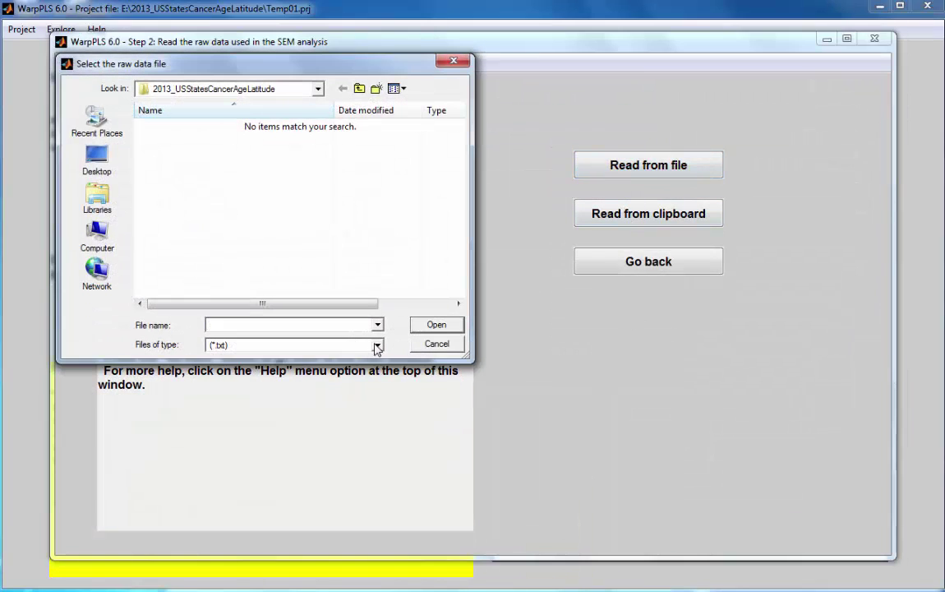
left_click(344, 345)
left_click(342, 380)
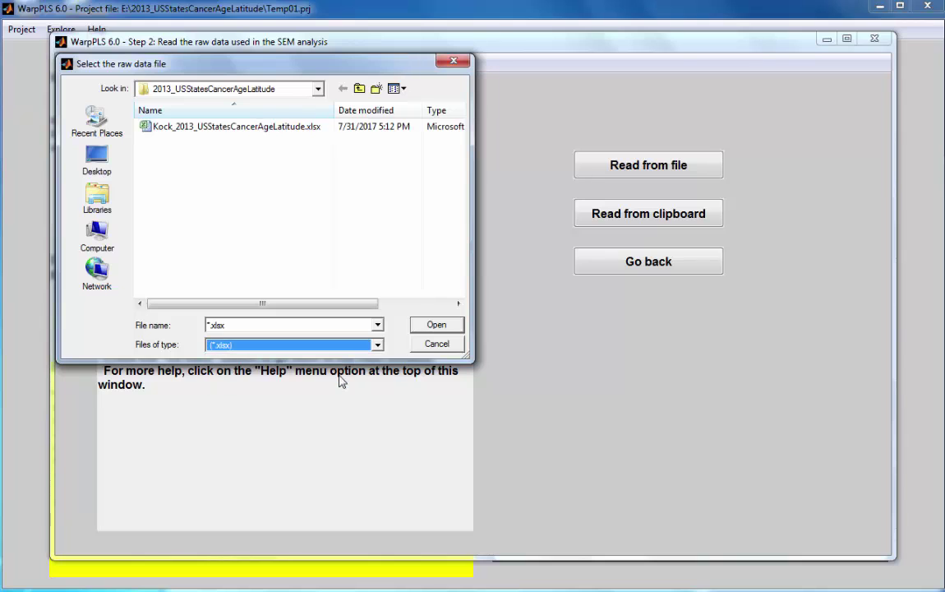
left_click(255, 129)
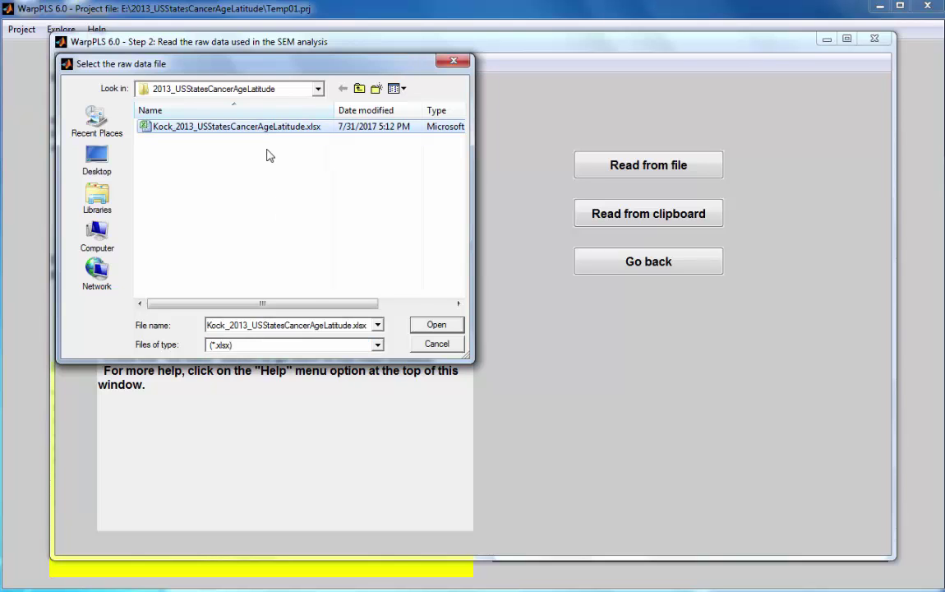
left_click(436, 325)
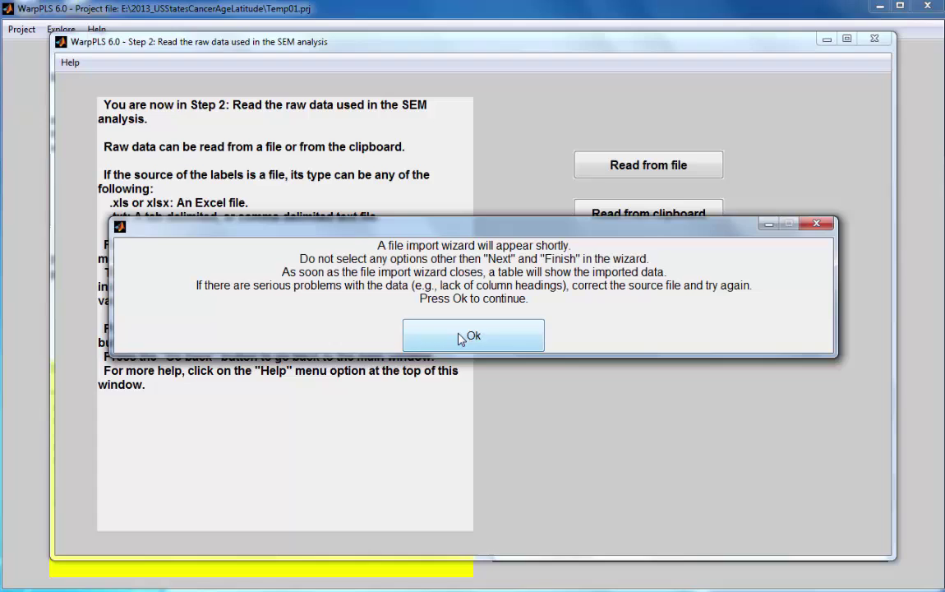
- Import the DataNumeric worksheet with variables matching the preview, check the raw data table to its end and accept it
left_click(457, 337)
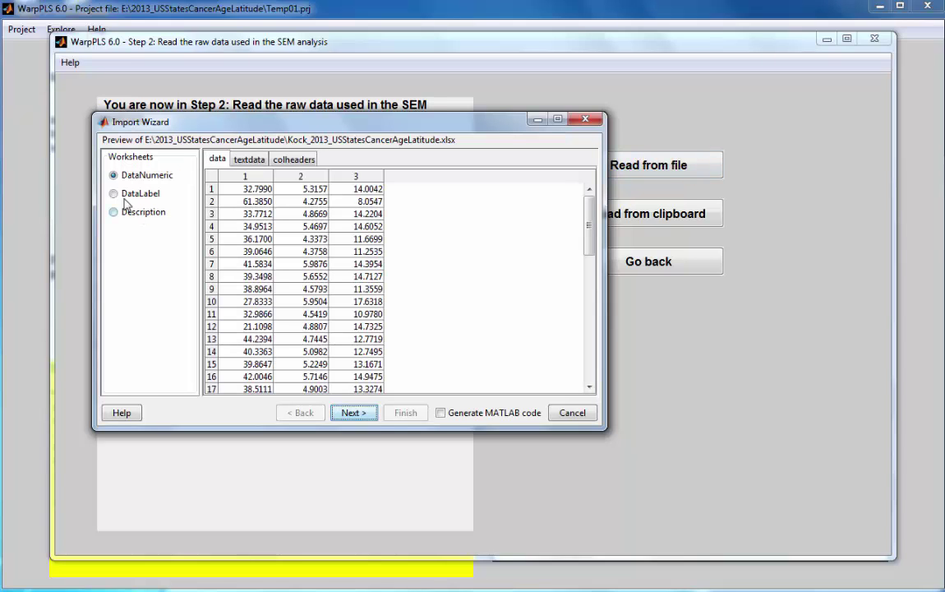
left_click(353, 413)
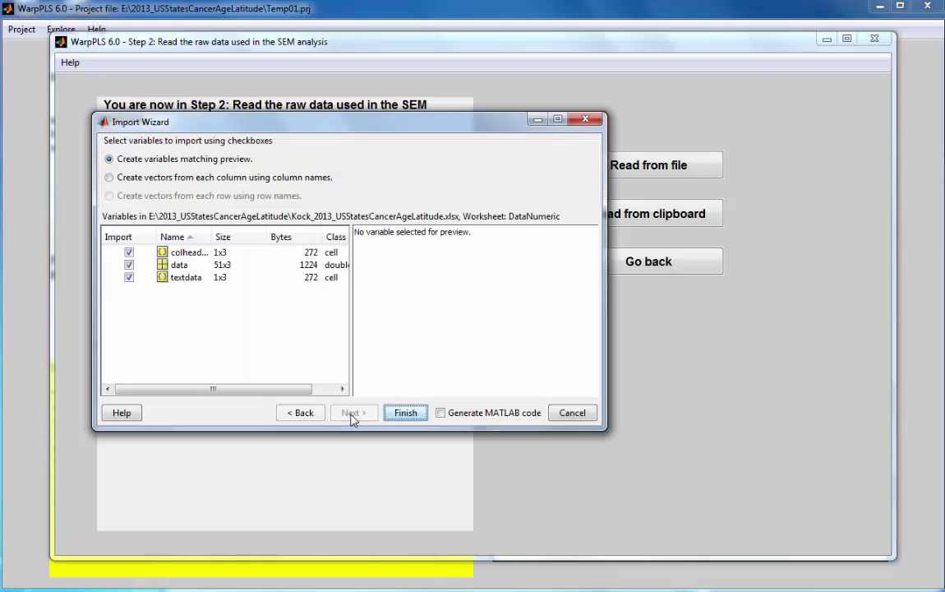
left_click(399, 415)
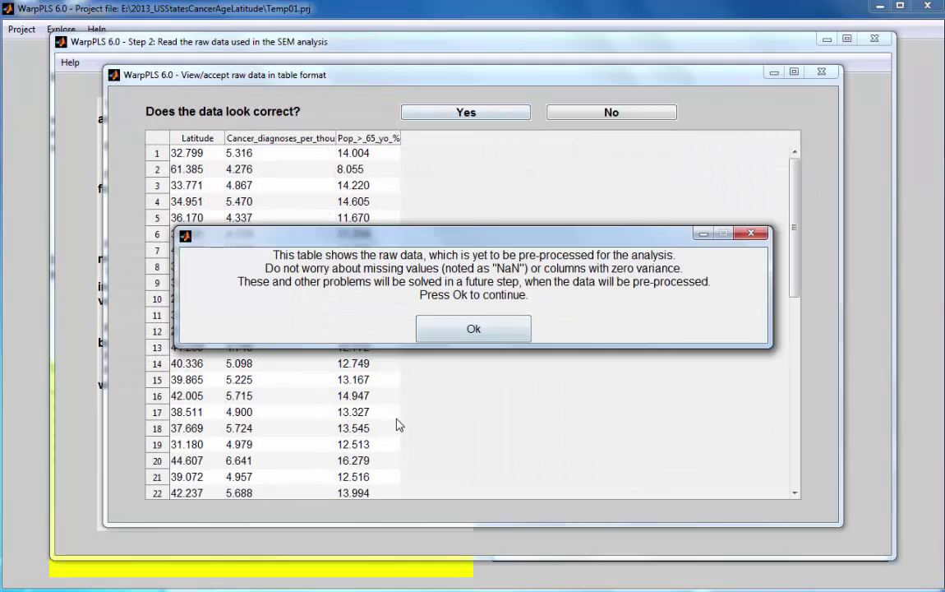
left_click(472, 328)
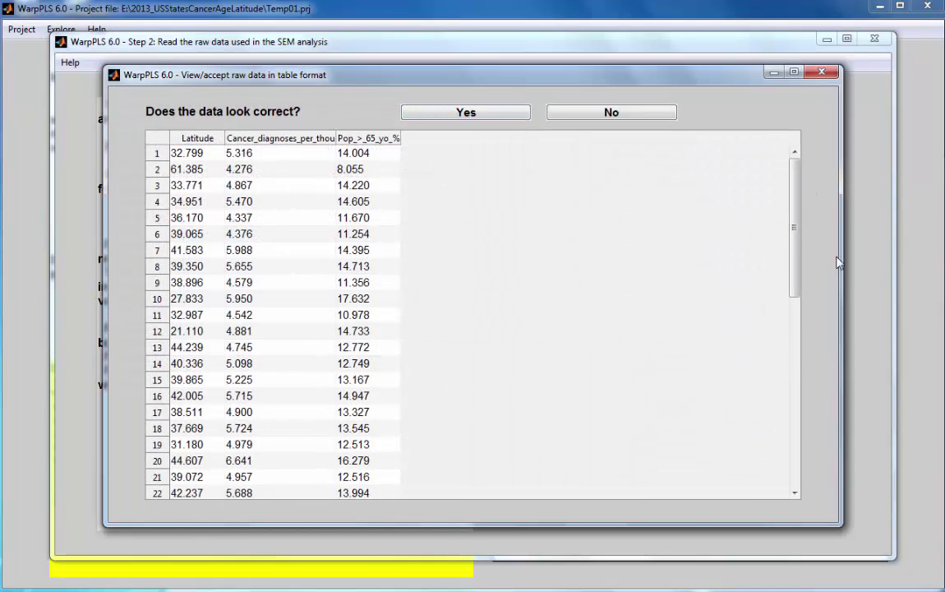
left_click_drag(796, 211, 796, 419)
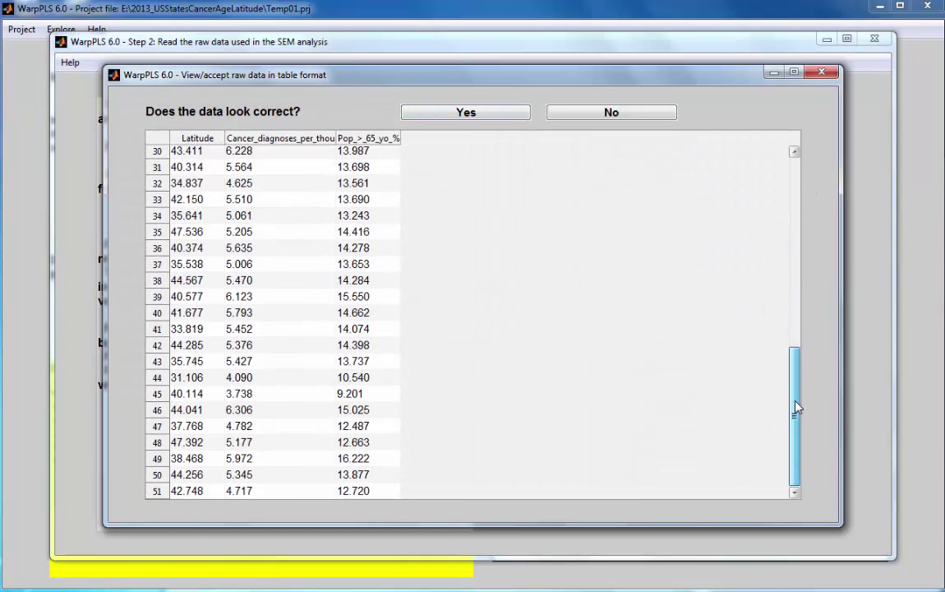
left_click(490, 116)
left_click(477, 329)
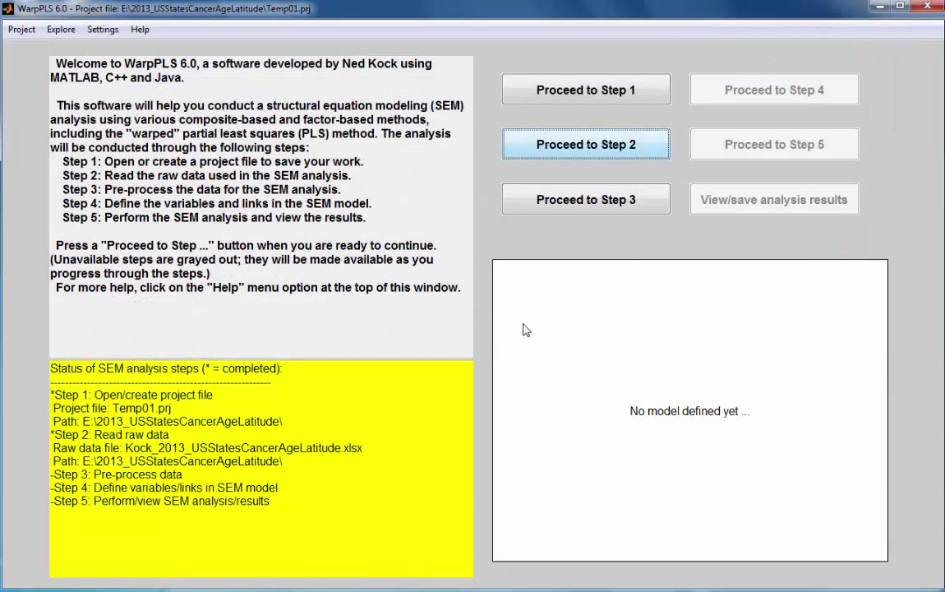
- Pre-process the data for the SEM analysis, check the standardized data table to its end and accept it
left_click(598, 208)
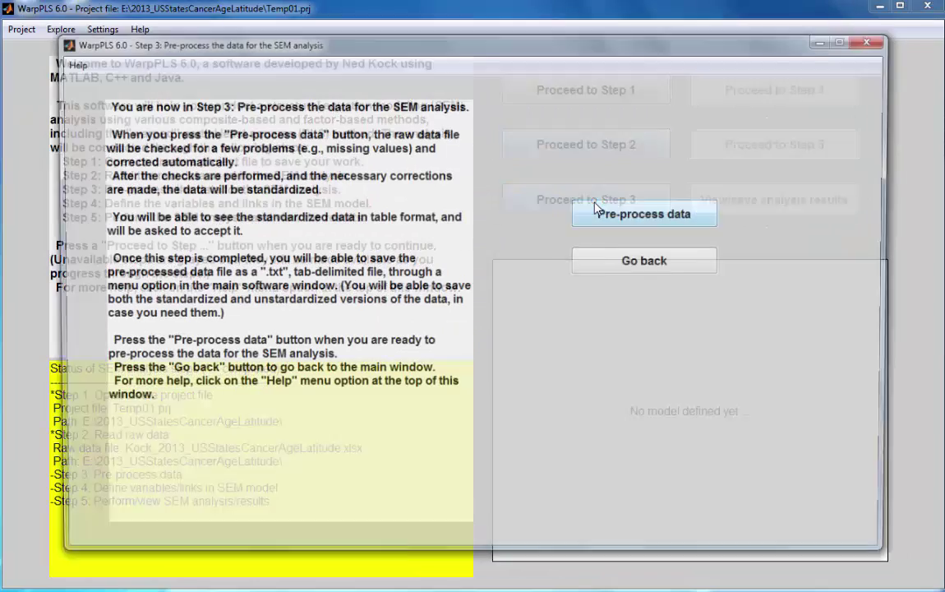
left_click(635, 219)
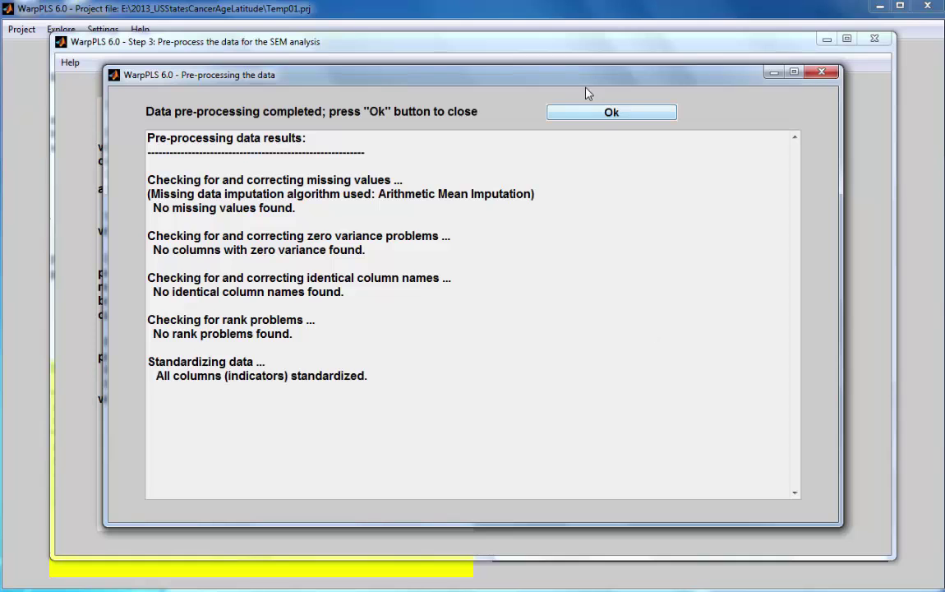
left_click(612, 112)
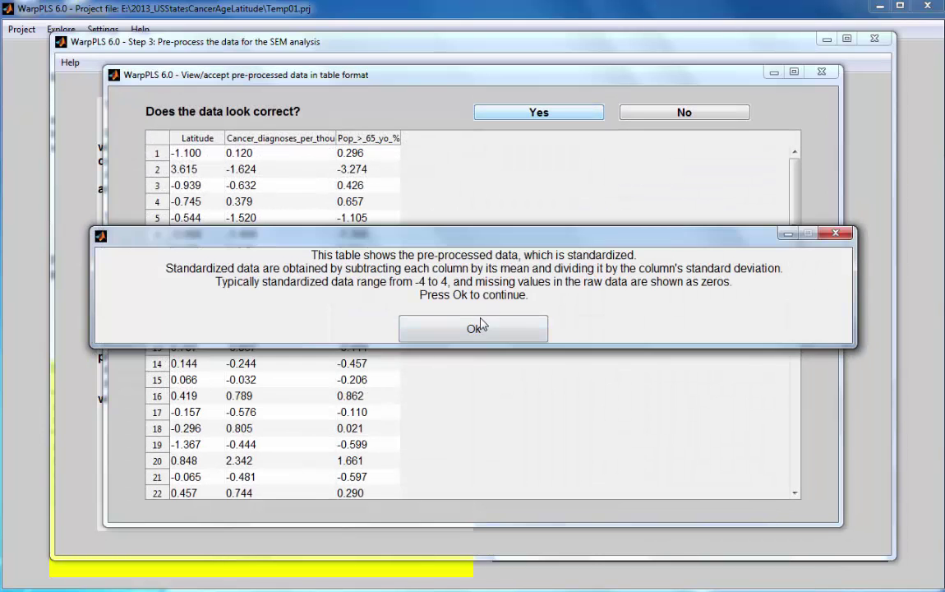
left_click(481, 330)
left_click_drag(795, 204, 811, 490)
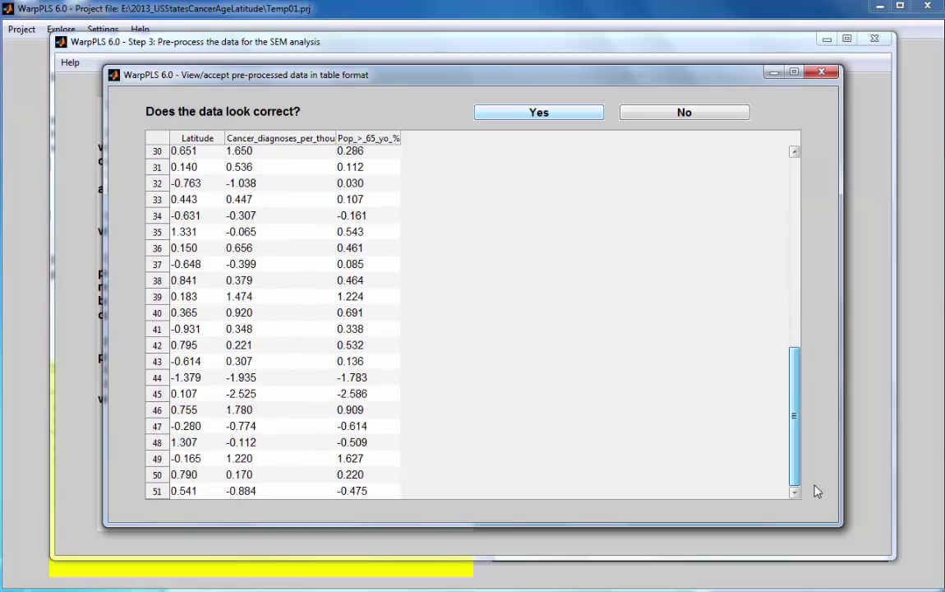
left_click(544, 114)
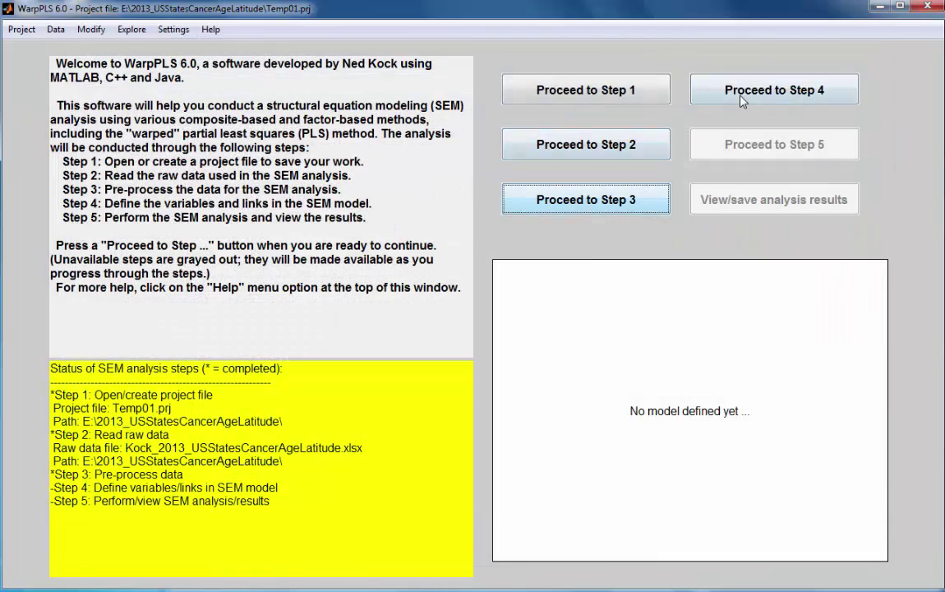
- Start defining the SEM model in Step 4 and create a reflective latent variable Lat with the Latitude indicator
left_click(743, 99)
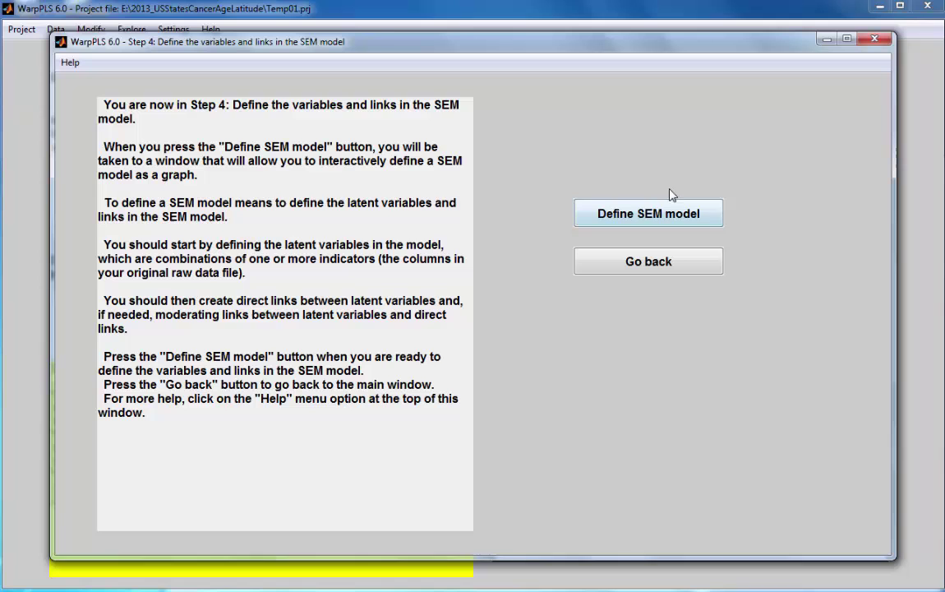
left_click(635, 216)
left_click(226, 96)
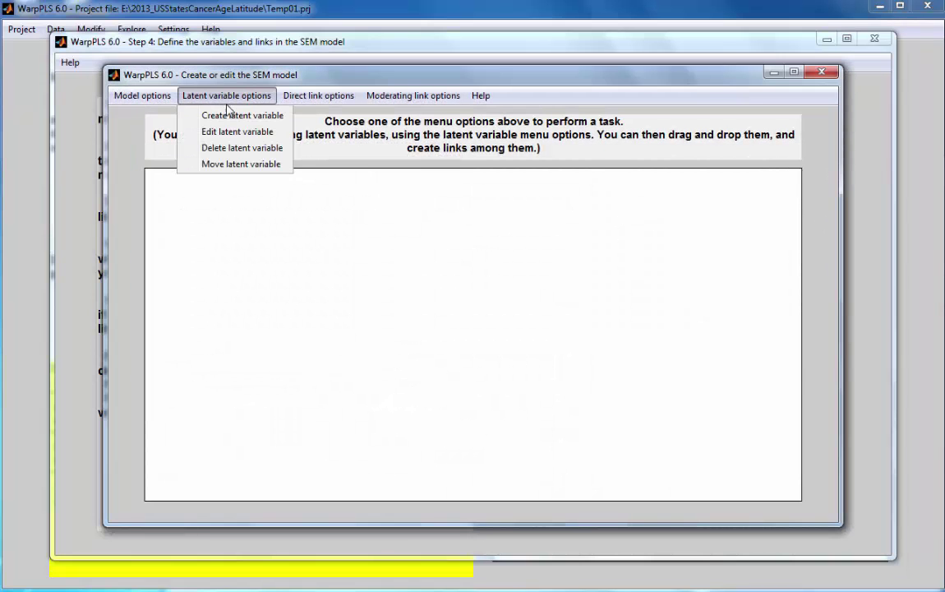
left_click(226, 115)
left_click(338, 329)
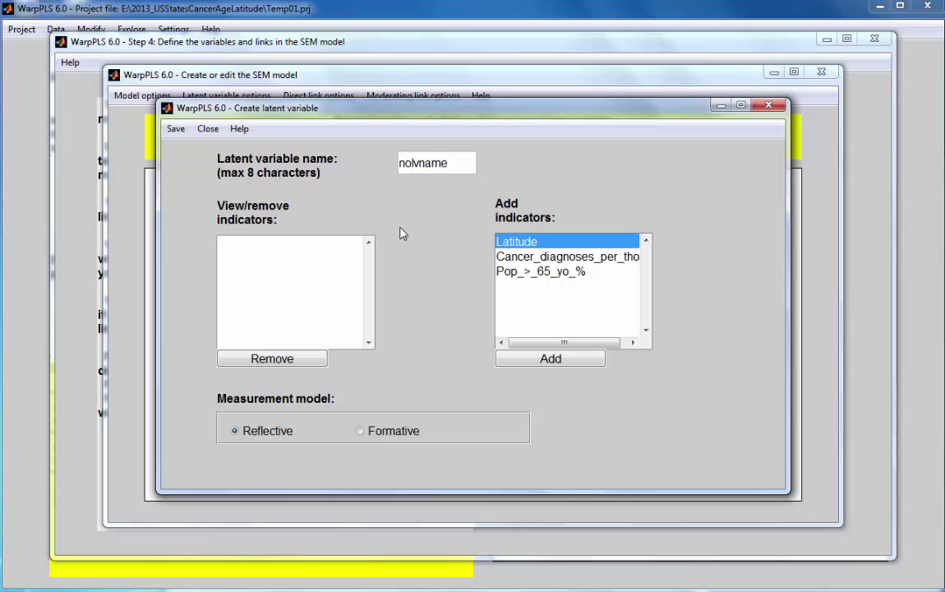
left_click_drag(451, 163, 397, 163)
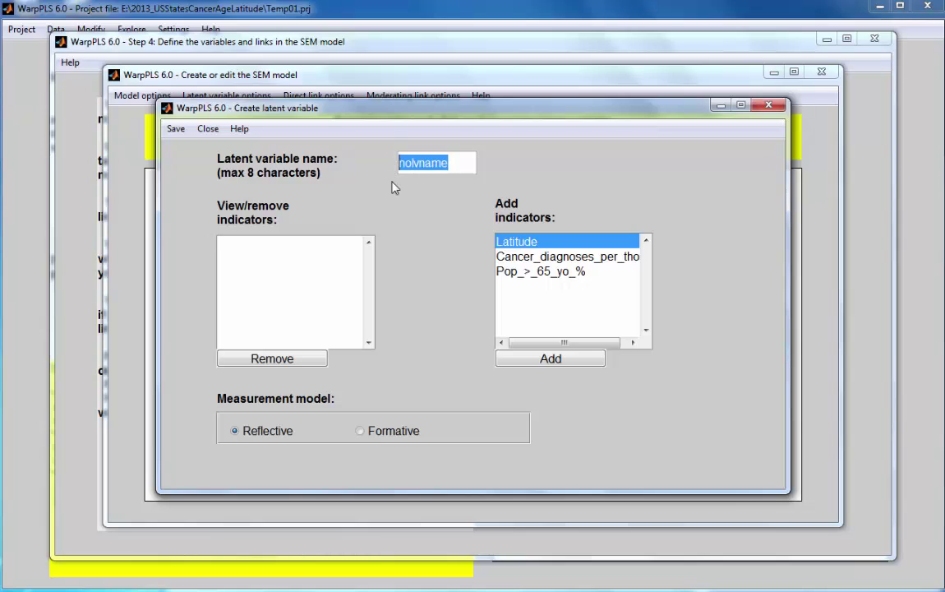
type("Lat")
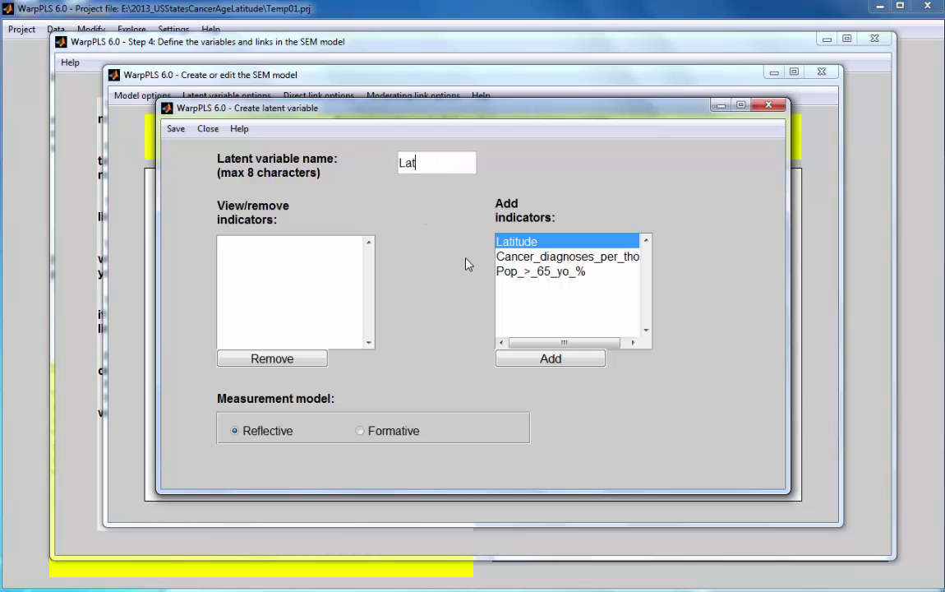
left_click(552, 359)
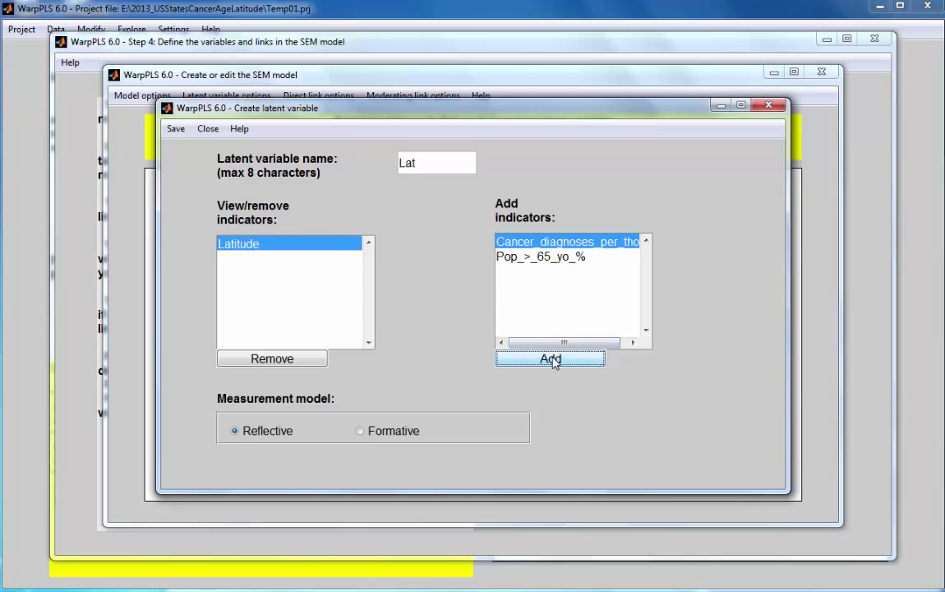
left_click(176, 129)
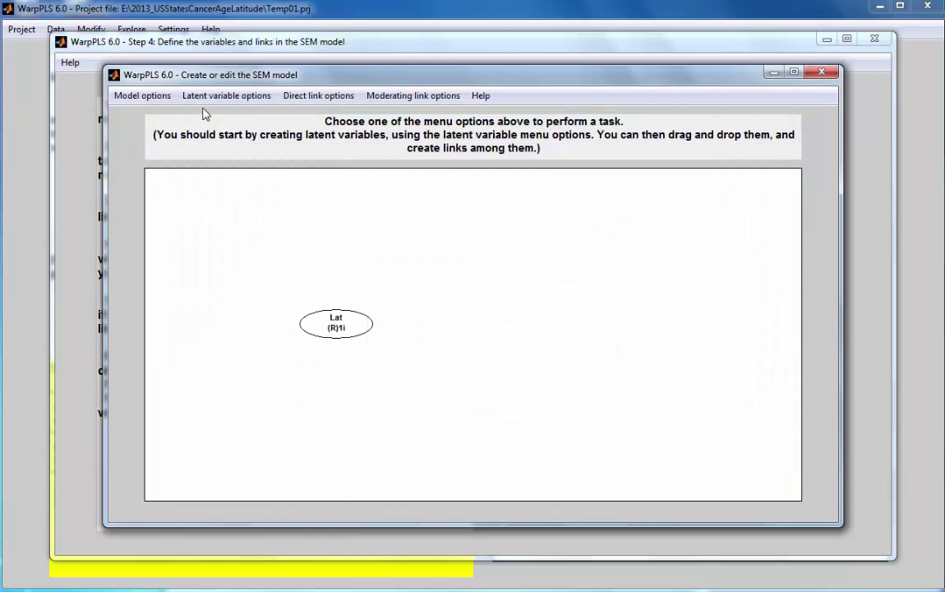
- Create a reflective latent variable Cancer beside Lat, using the cancer diagnoses indicator, and save its settings
left_click(207, 96)
left_click(214, 116)
left_click(466, 331)
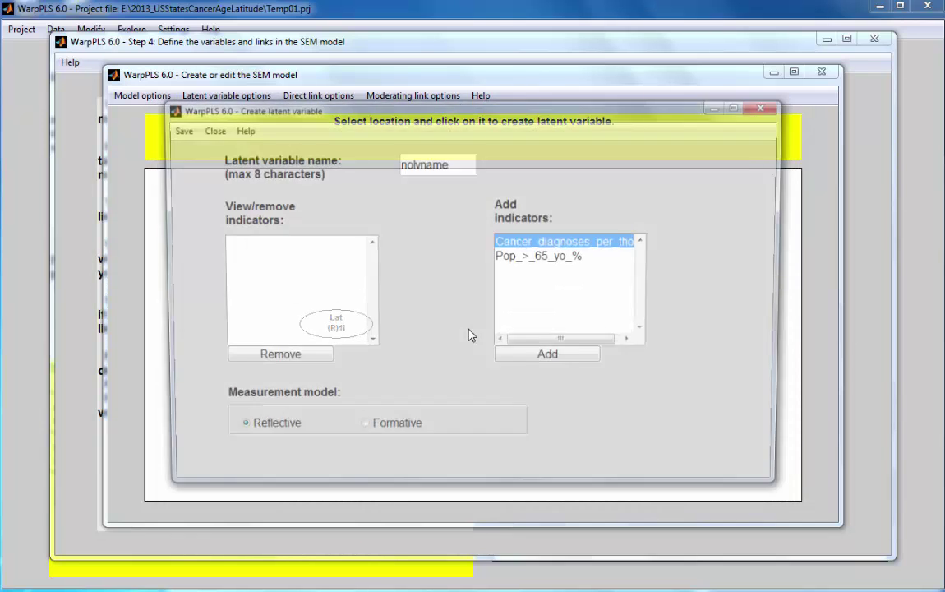
left_click_drag(460, 163, 387, 163)
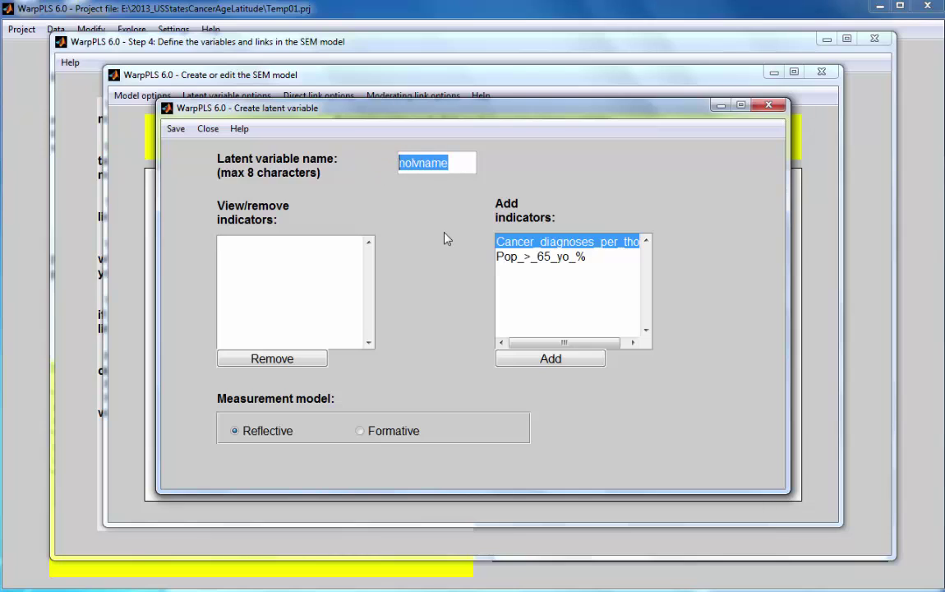
type("Cancer")
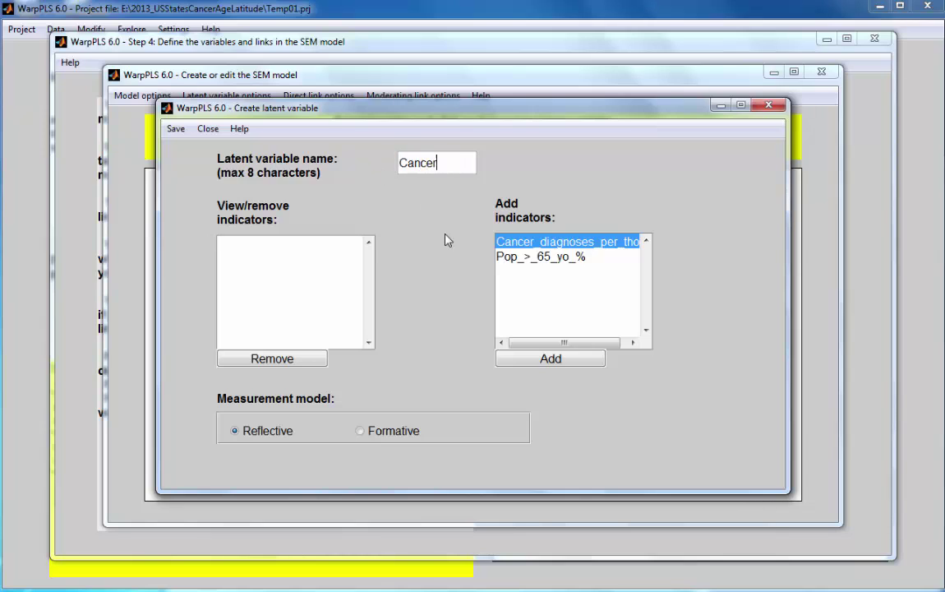
left_click(546, 359)
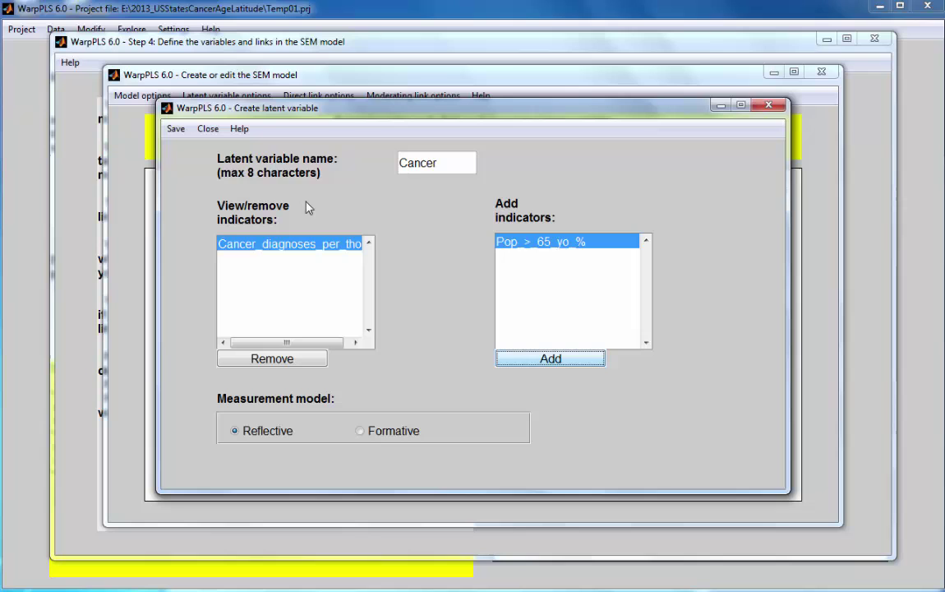
left_click(175, 128)
left_click(189, 147)
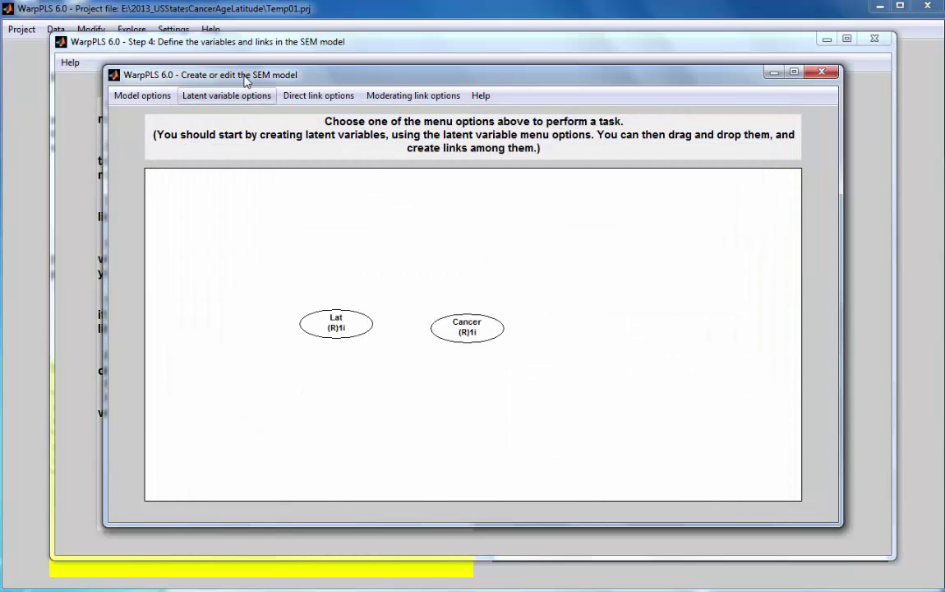
- Create a reflective latent variable Seniors on the far side of Cancer, using the Pop_>_65_yo_% indicator, and save it
left_click(217, 95)
left_click(221, 115)
left_click(597, 323)
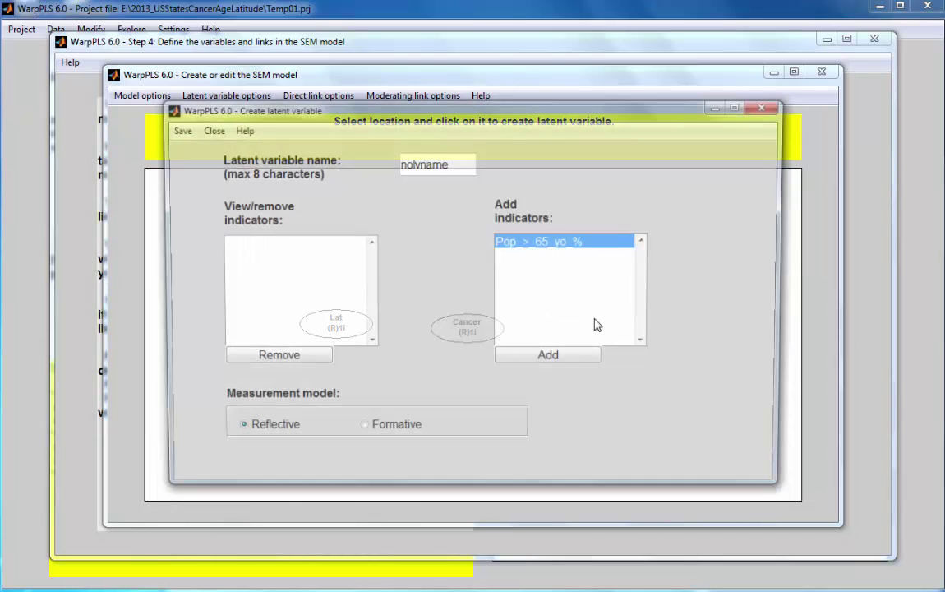
left_click(449, 163)
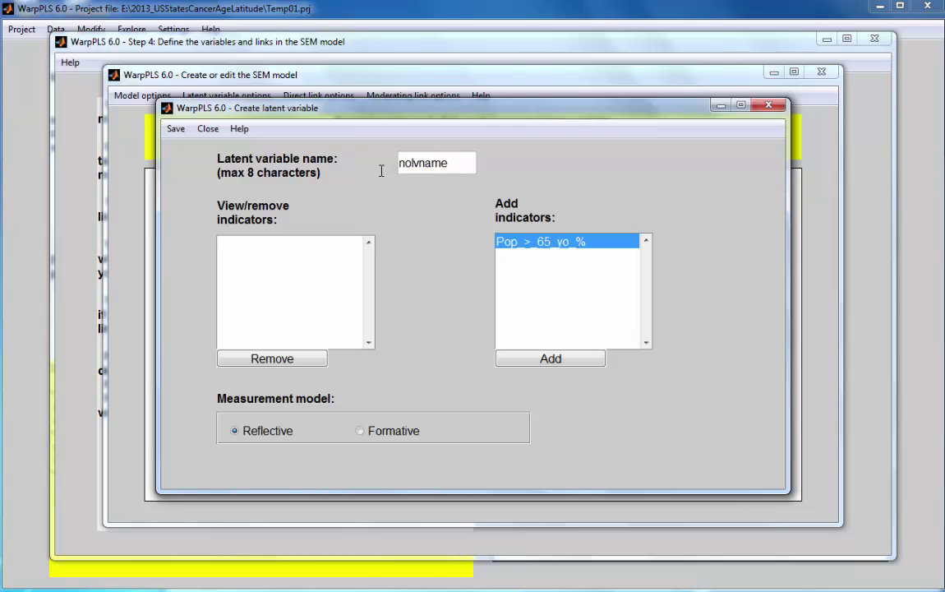
key("ctrl+a")
type("Seniors")
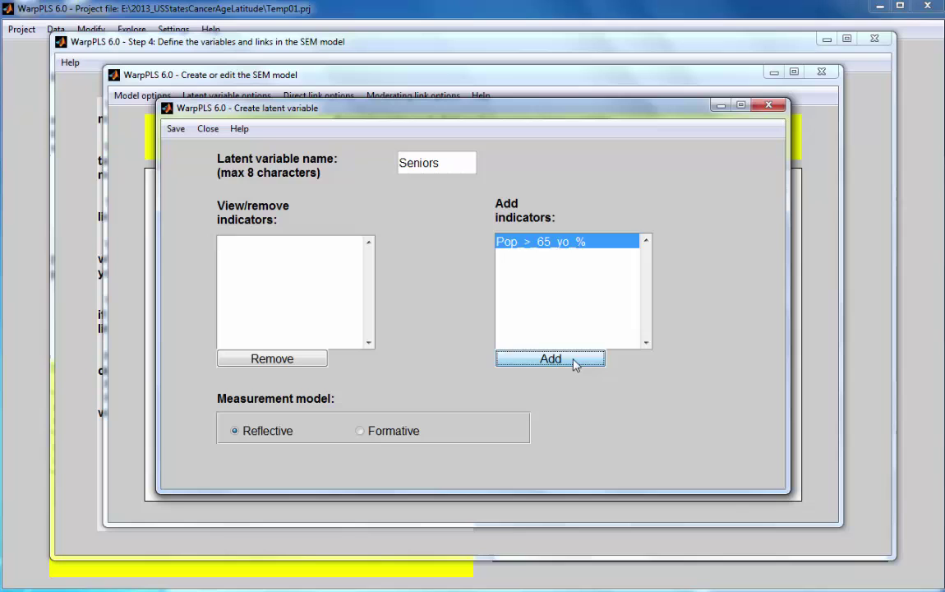
left_click(575, 361)
left_click(175, 128)
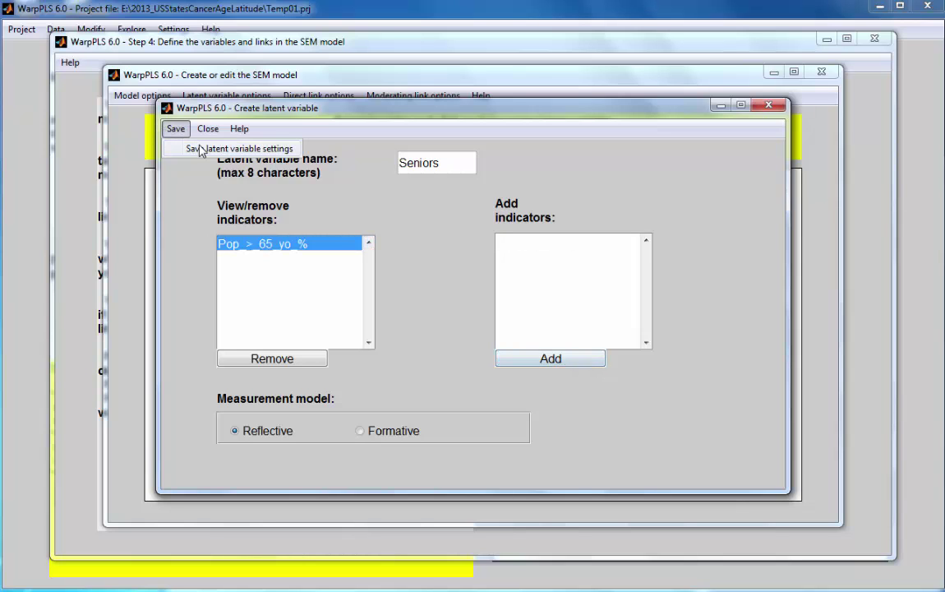
left_click(200, 149)
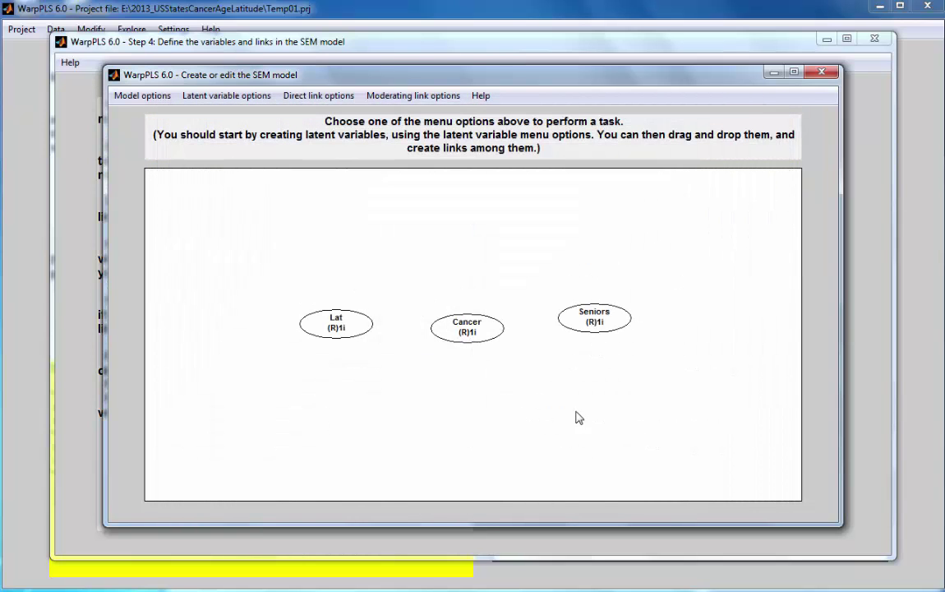
- Align the Cancer and Lat variables in the model graph and create a direct link from Lat to Cancer
left_click_drag(469, 335, 468, 327)
left_click_drag(339, 325, 334, 323)
left_click(317, 96)
left_click(314, 114)
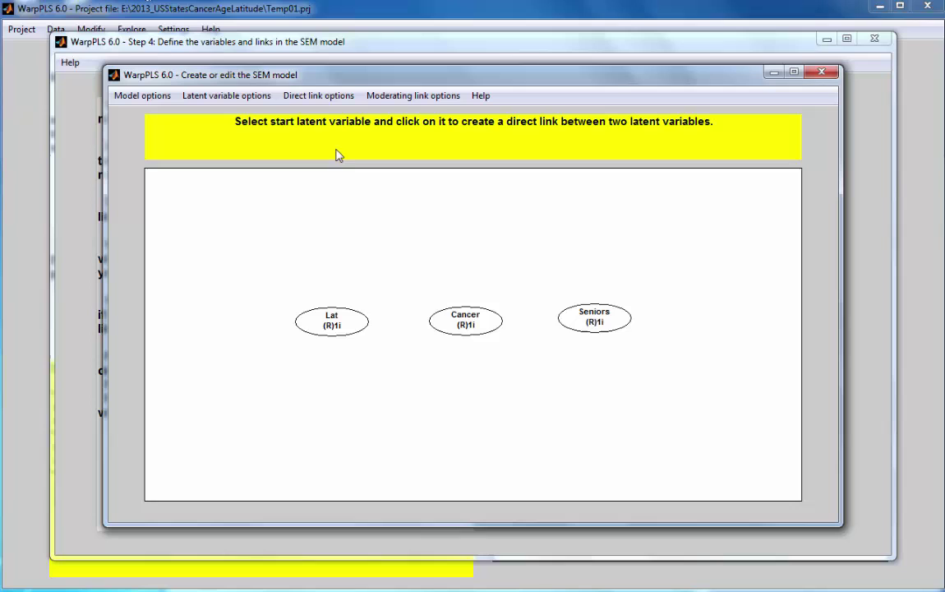
left_click(344, 332)
left_click(477, 325)
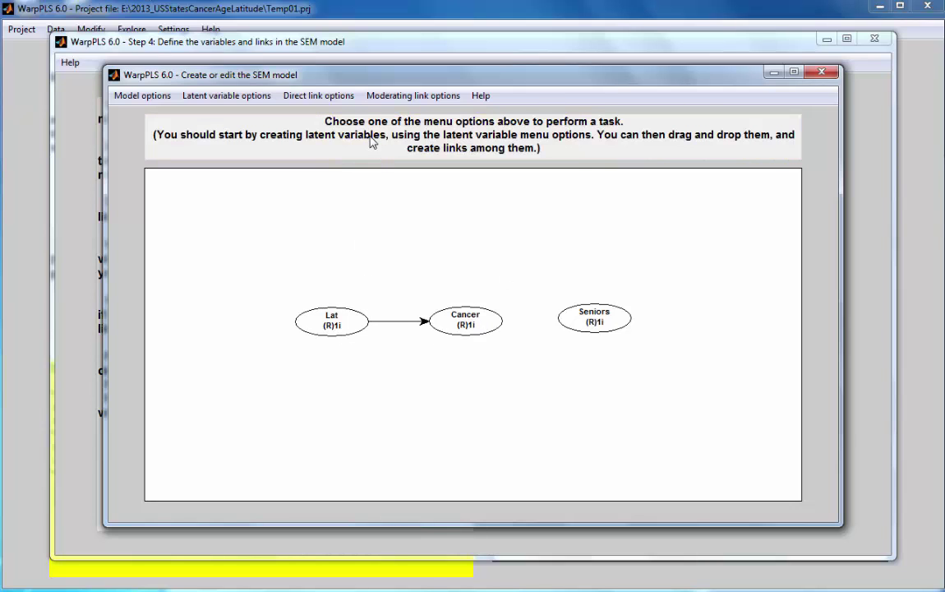
- Create a direct link from Seniors to Cancer and level Seniors with the other variables
left_click(331, 92)
left_click(322, 115)
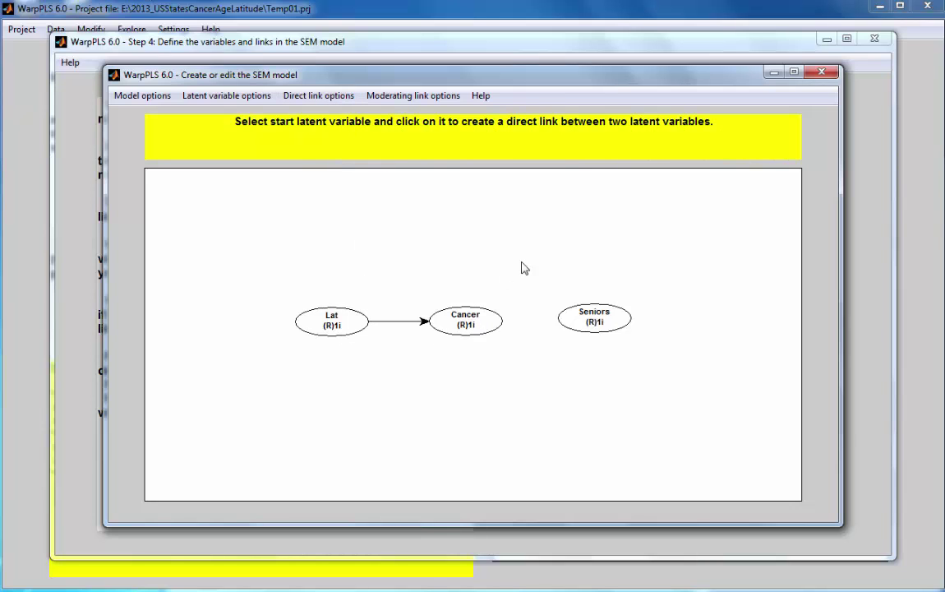
left_click(586, 325)
left_click(481, 323)
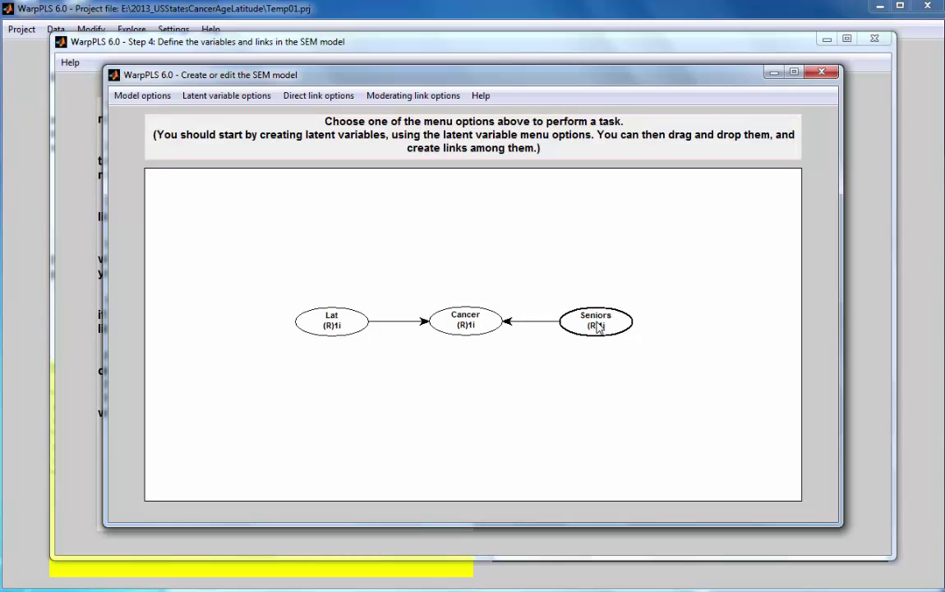
- Save the SEM model, close the model editor and dismiss the notices
left_click(127, 95)
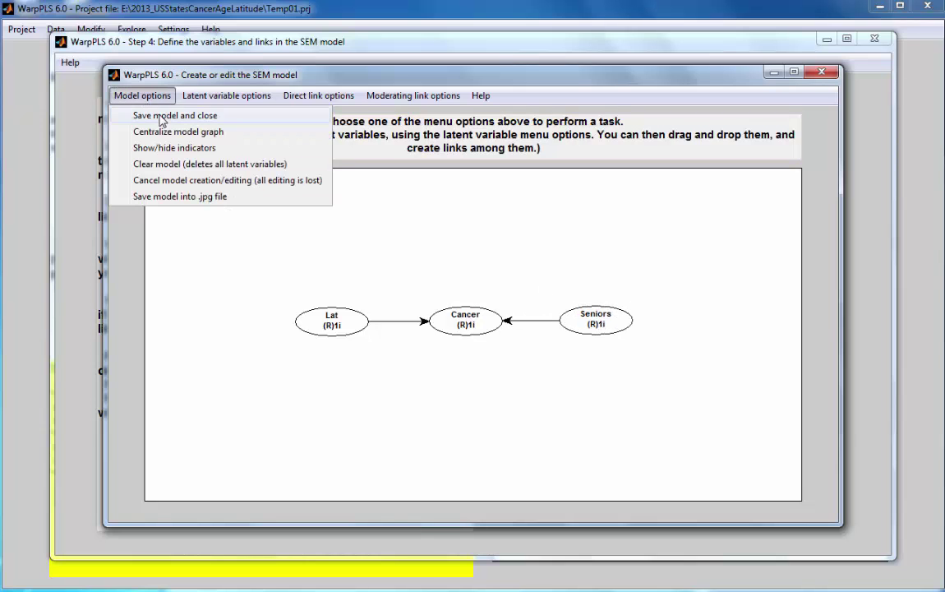
left_click(148, 116)
left_click(465, 317)
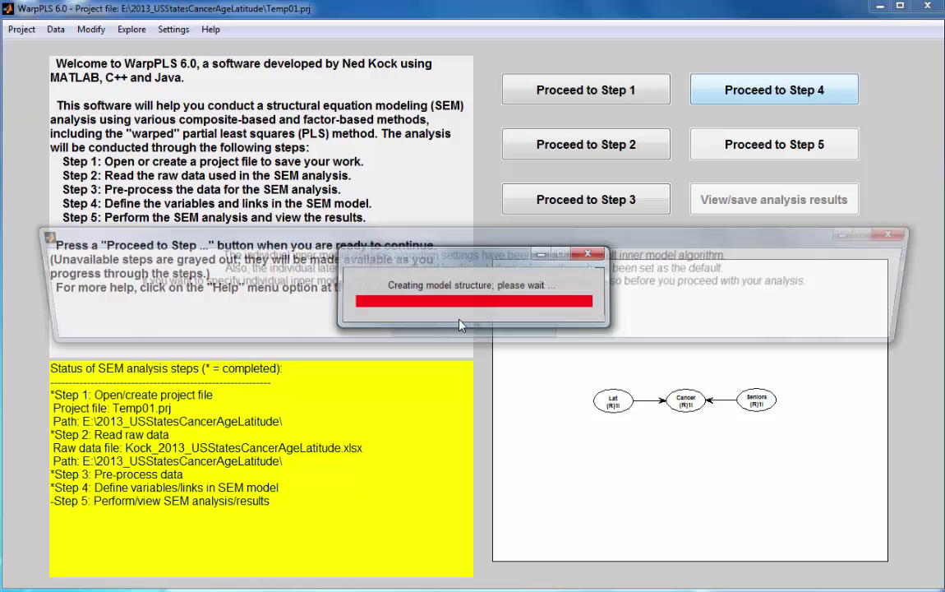
left_click(489, 330)
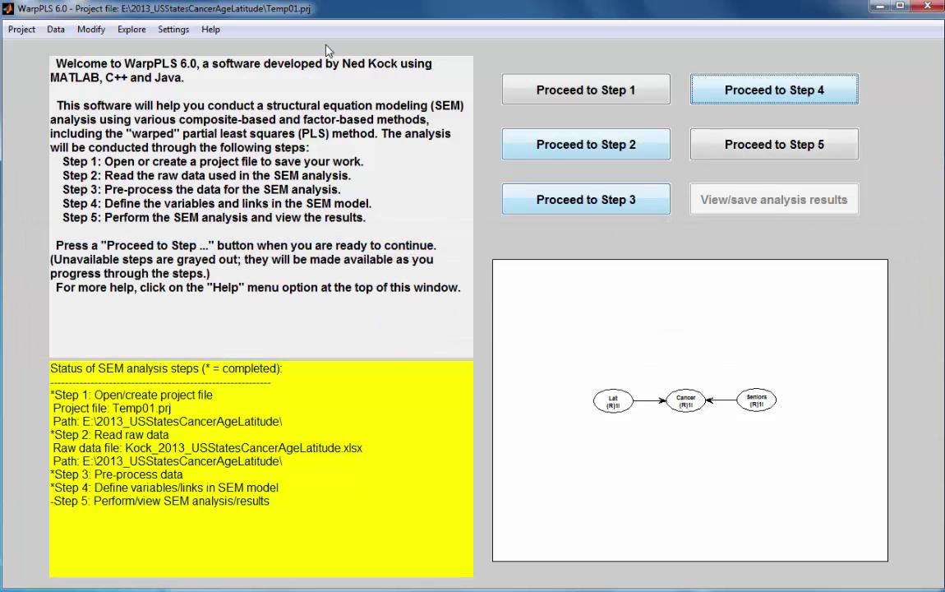
- Set the default inner model algorithm to Linear and the outer model algorithm to Robust Path Analysis, and save the general settings
left_click(174, 31)
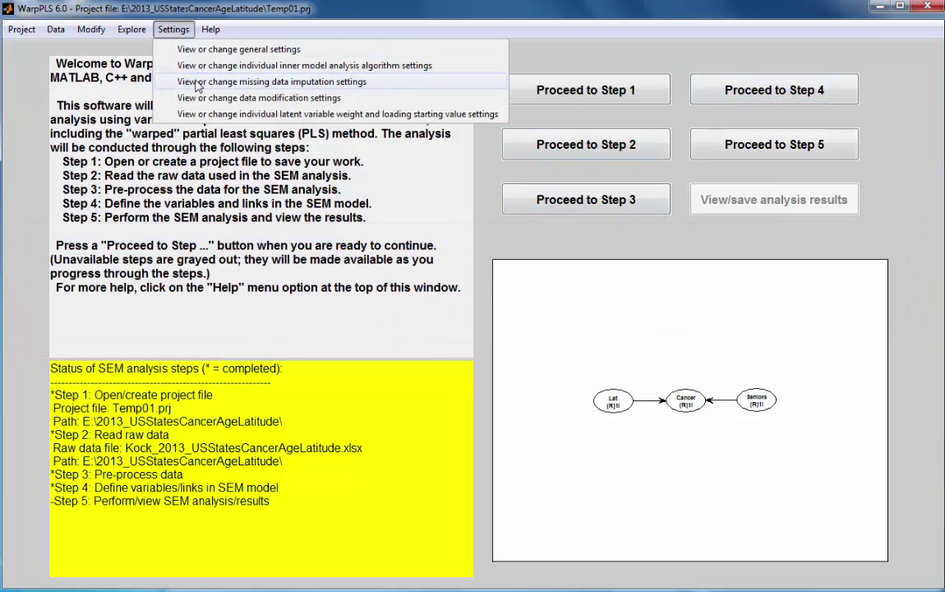
left_click(188, 50)
left_click(622, 300)
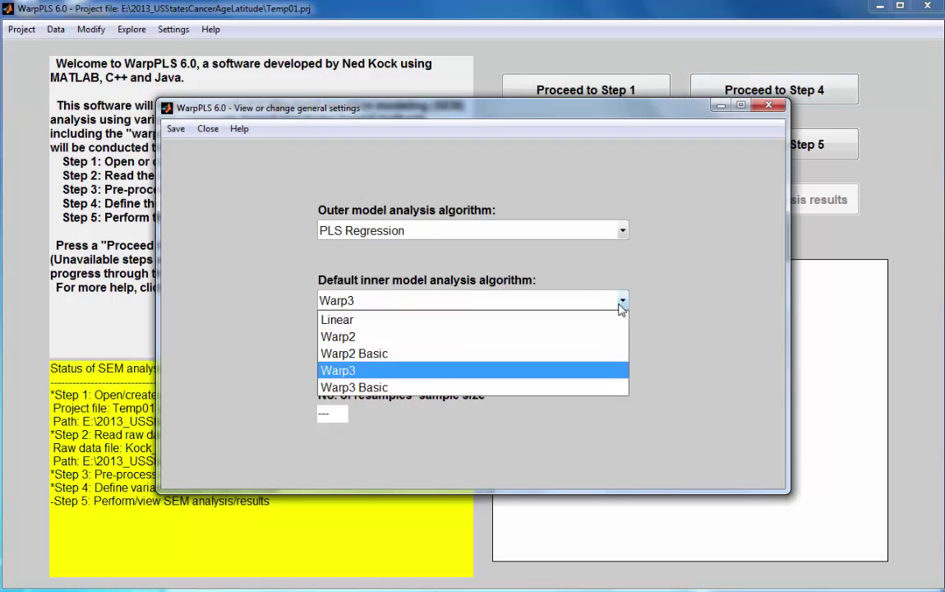
left_click(558, 318)
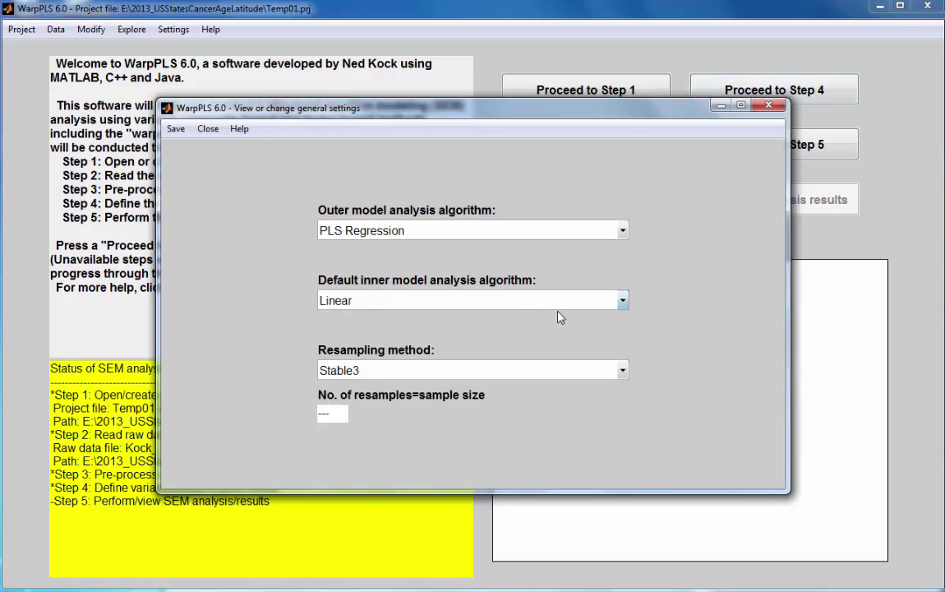
left_click(622, 232)
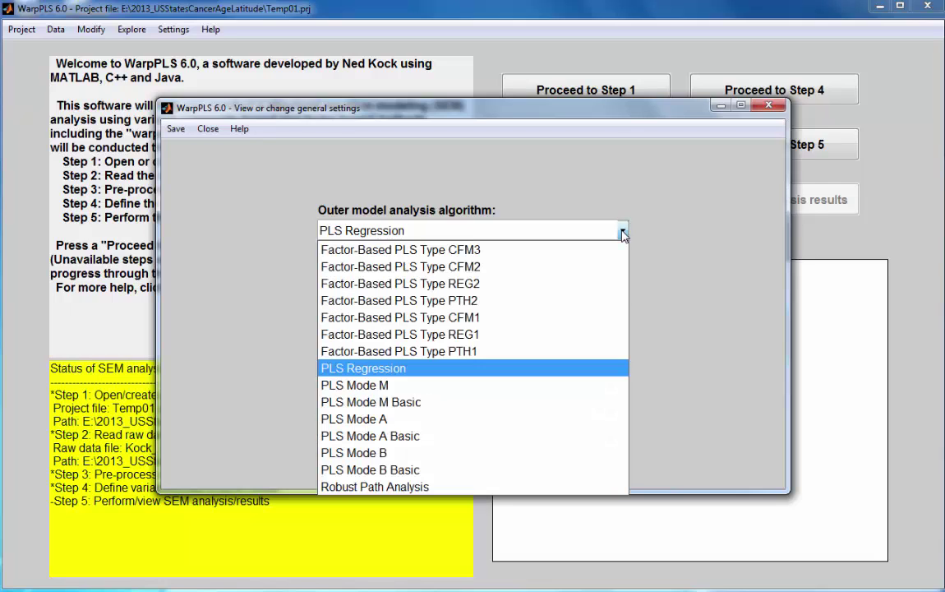
left_click(483, 488)
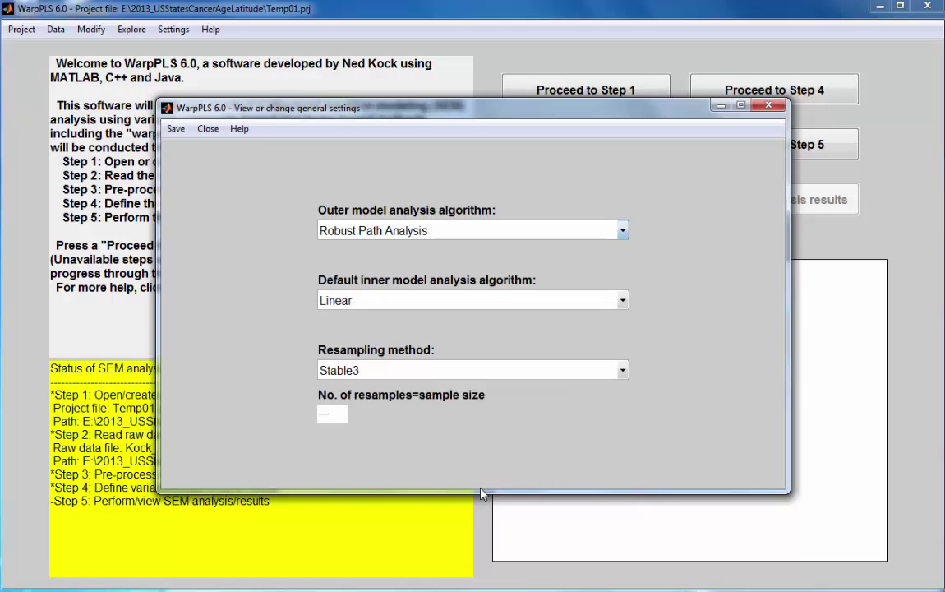
left_click(177, 130)
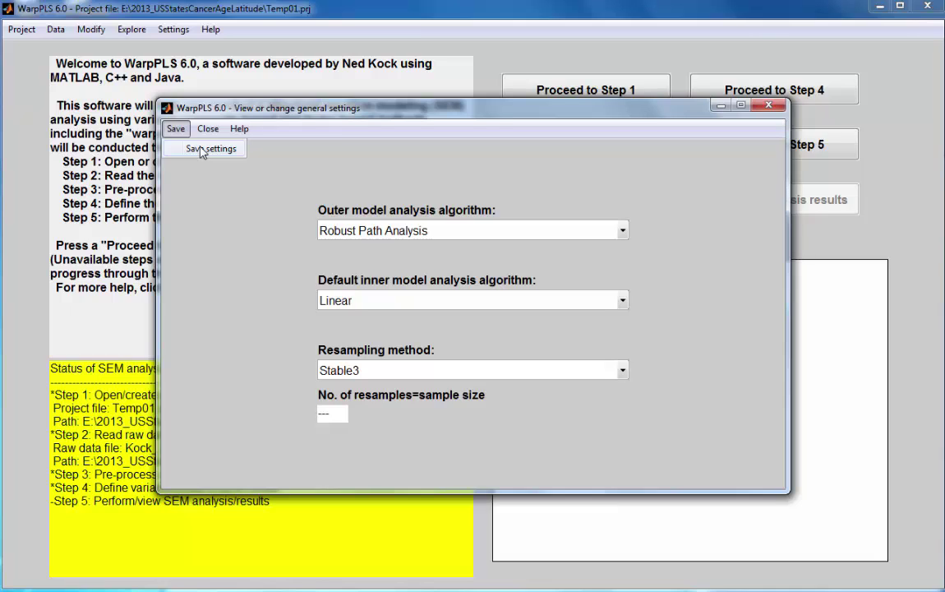
left_click(207, 148)
- Perform the SEM analysis in Step 5, view the path coefficients in the results graph and close the results window
left_click(748, 156)
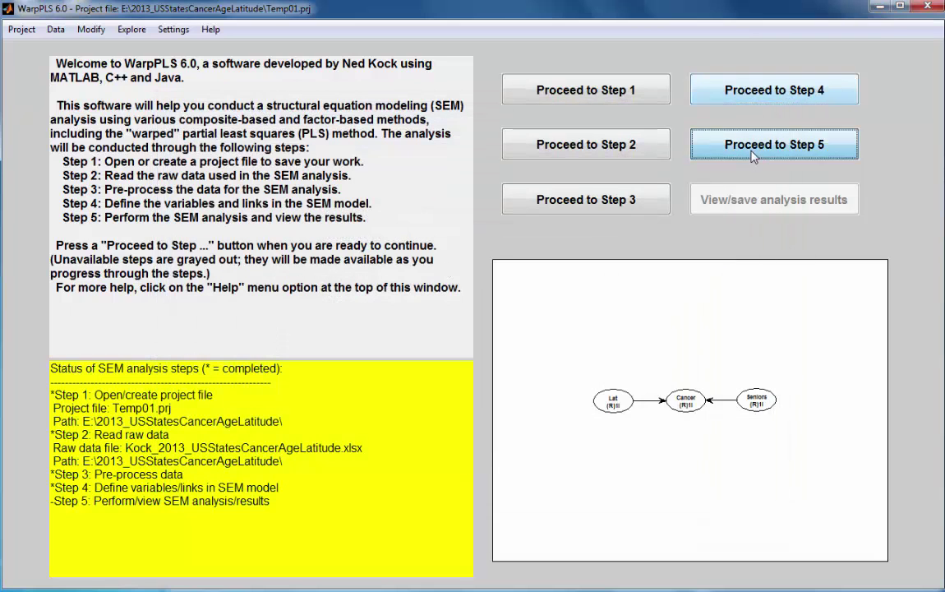
left_click(706, 213)
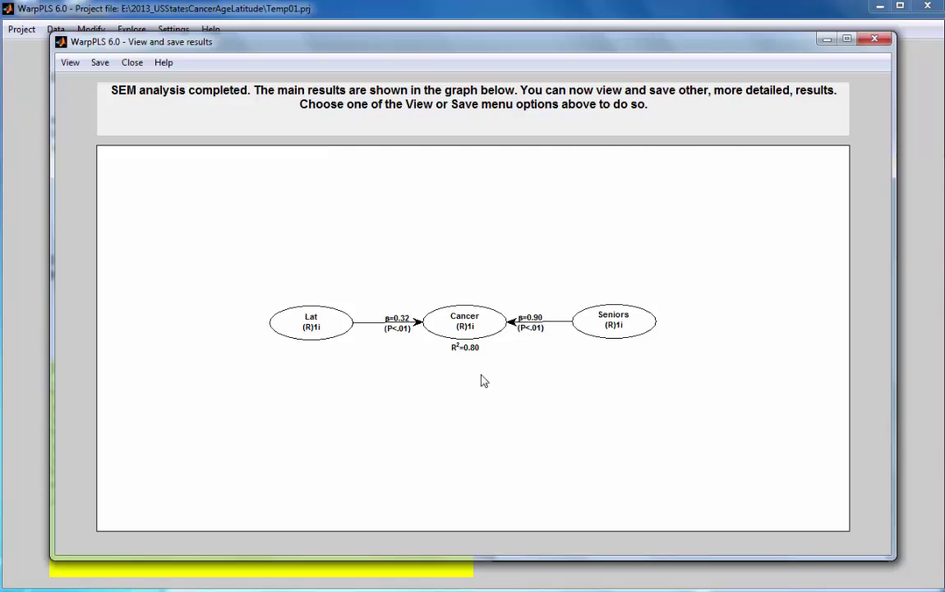
left_click(132, 64)
left_click(140, 82)
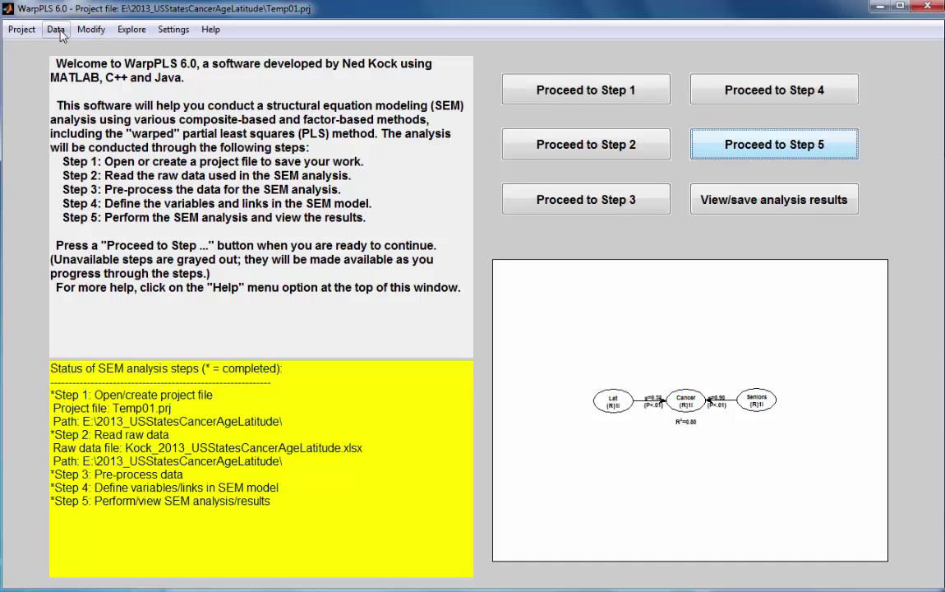
- Switch to the Kock_2013_USStatesCancerAgeLatitude.xlsx workbook in Excel and copy the whole State column from the DataLabel sheet
left_click(89, 32)
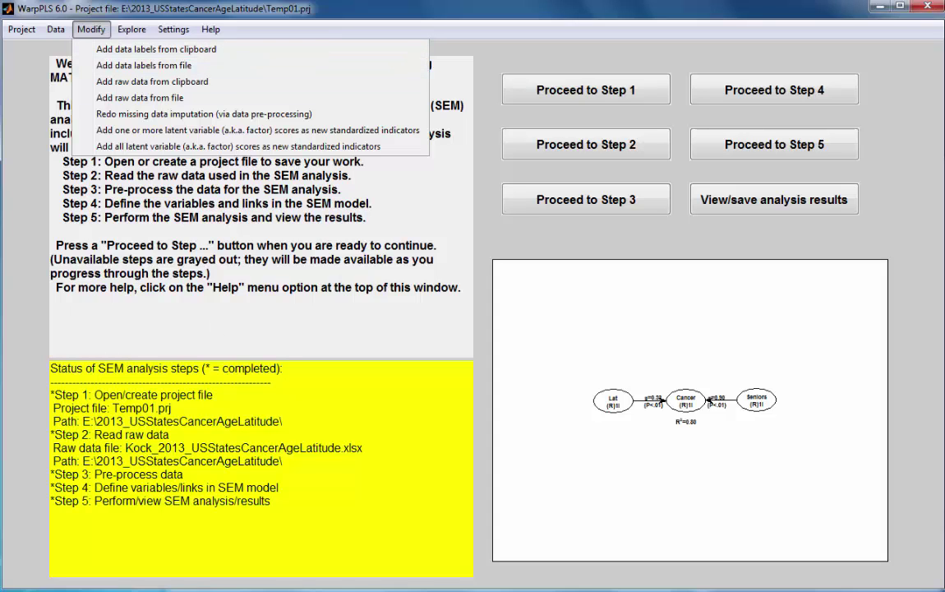
left_click(354, 549)
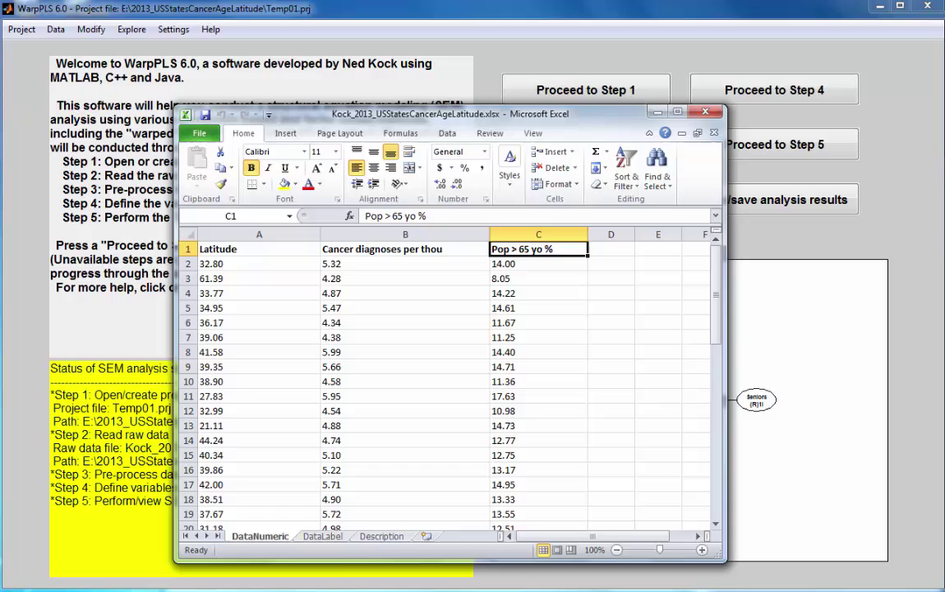
left_click(325, 538)
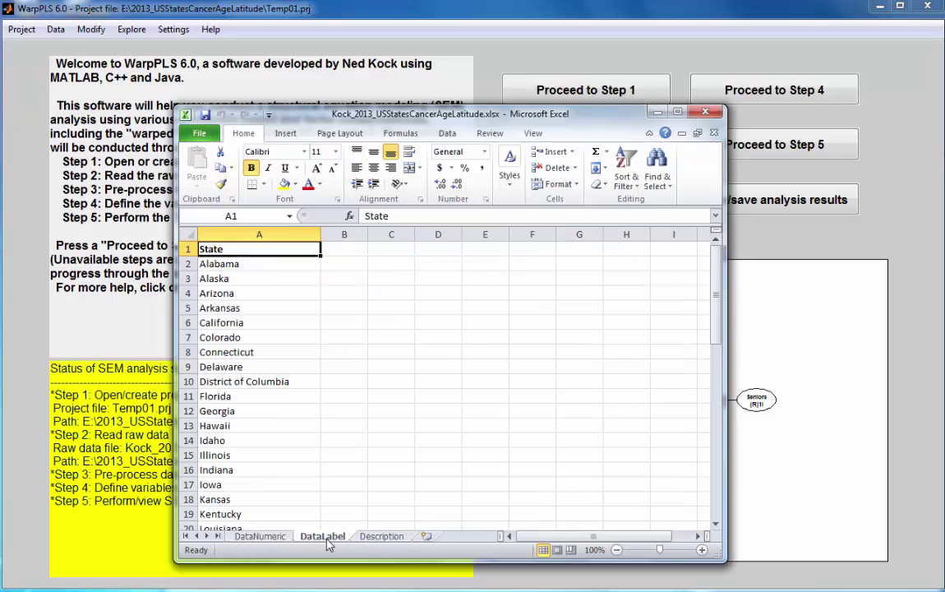
left_click(271, 234)
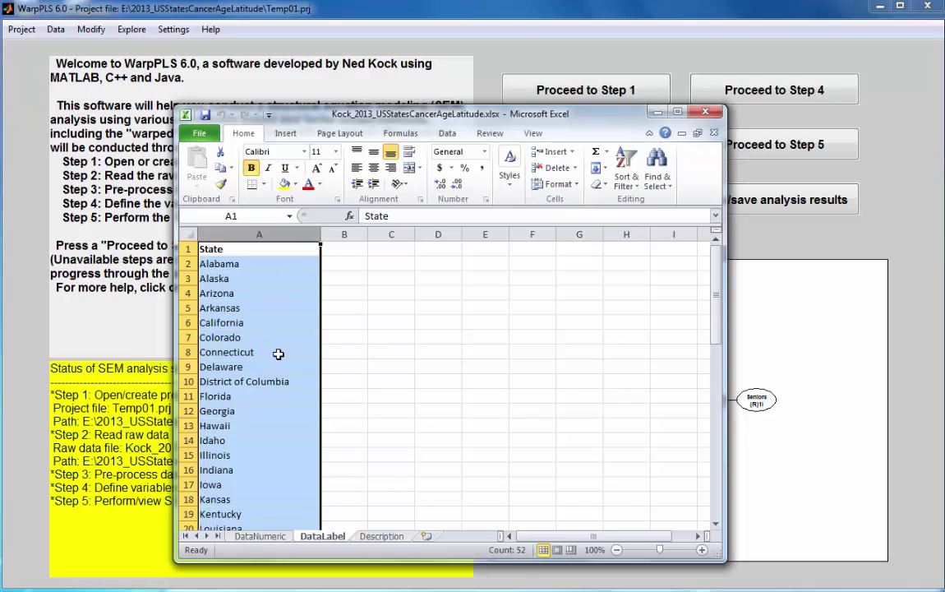
key("ctrl+c")
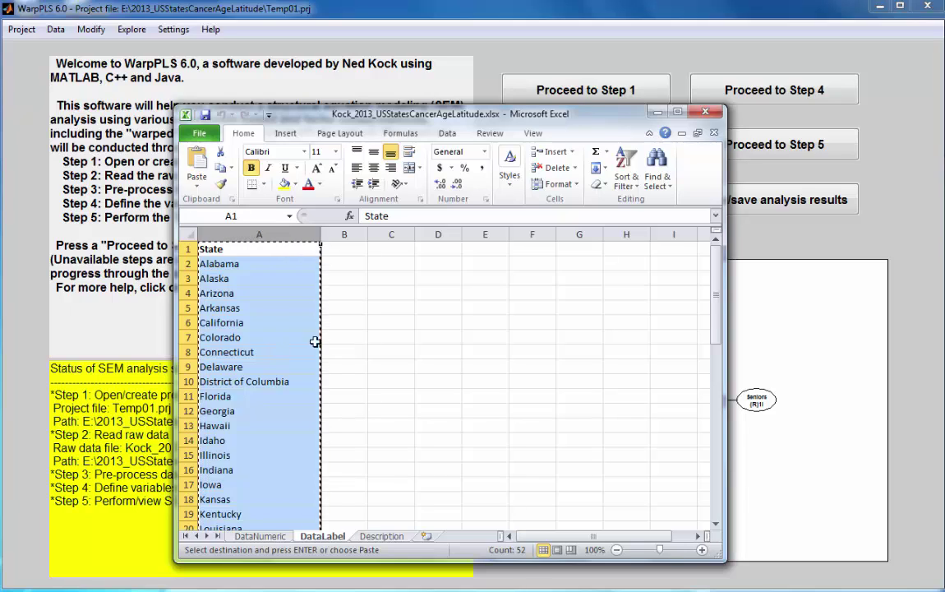
- Return to WarpPLS and import data labels from the clipboard, completing the import wizard with its default options
left_click(599, 21)
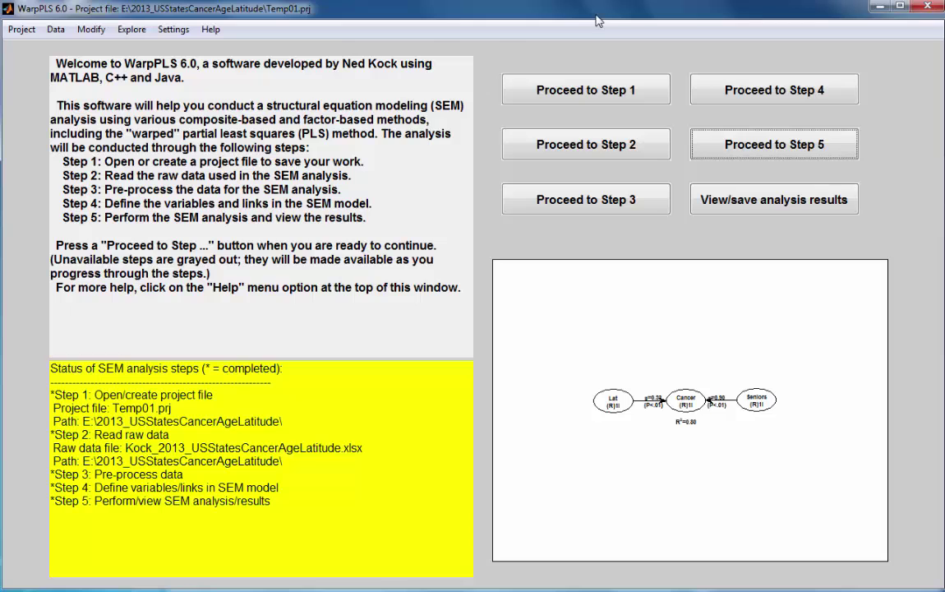
left_click(82, 30)
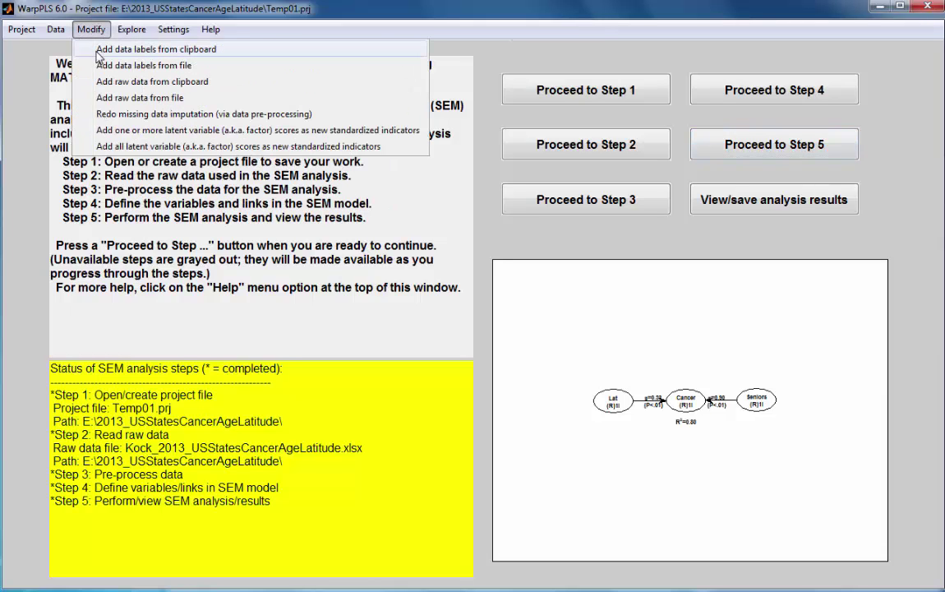
left_click(129, 51)
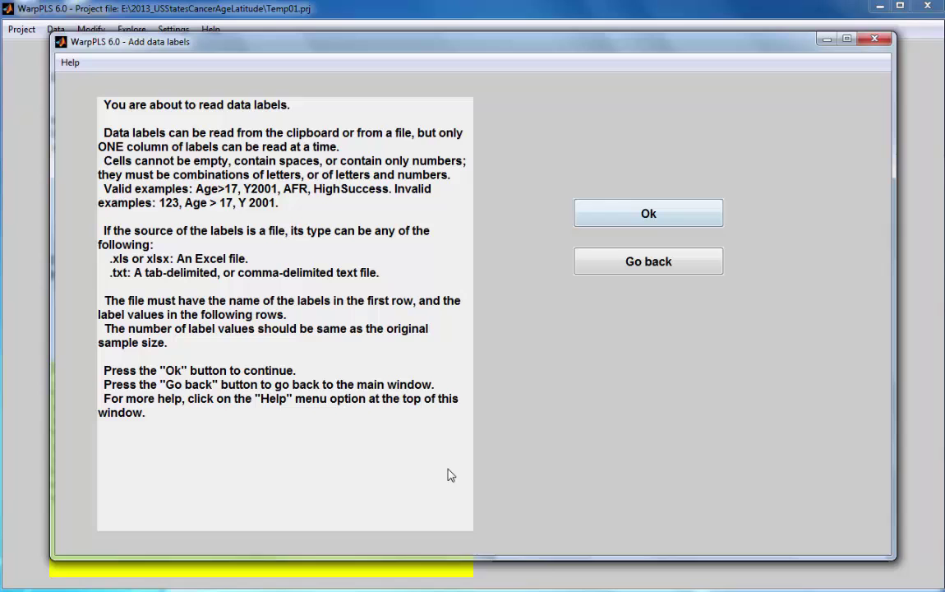
left_click(649, 216)
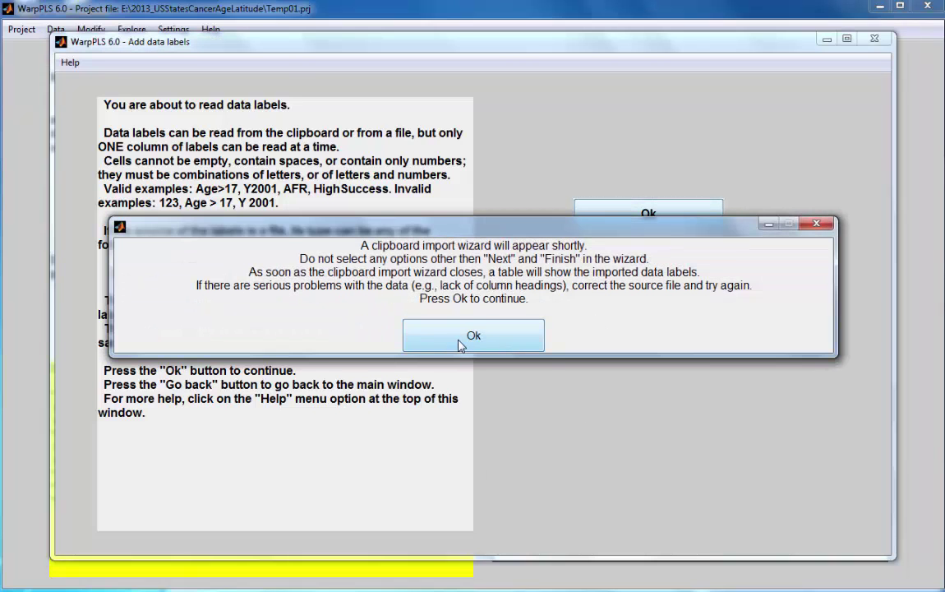
left_click(460, 343)
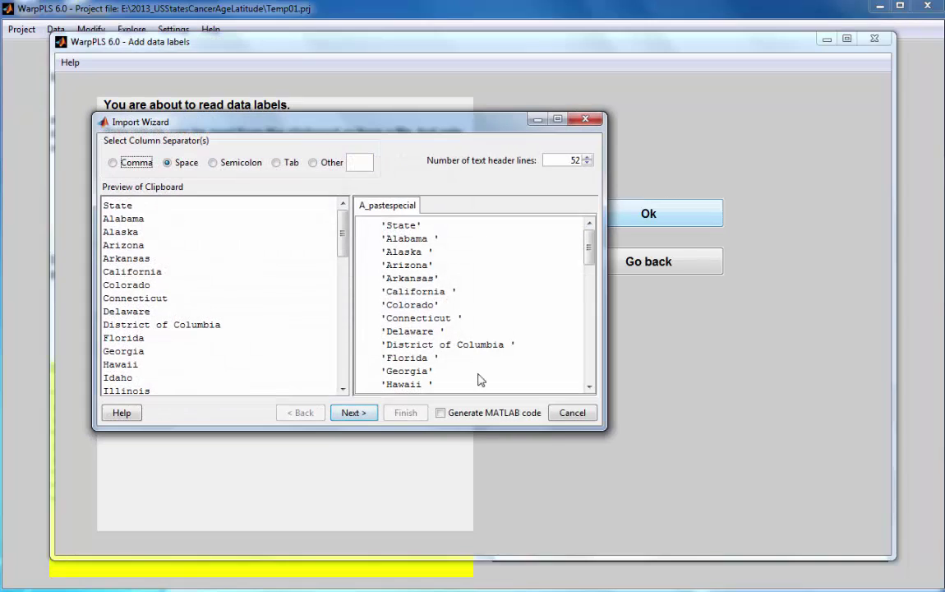
left_click(352, 412)
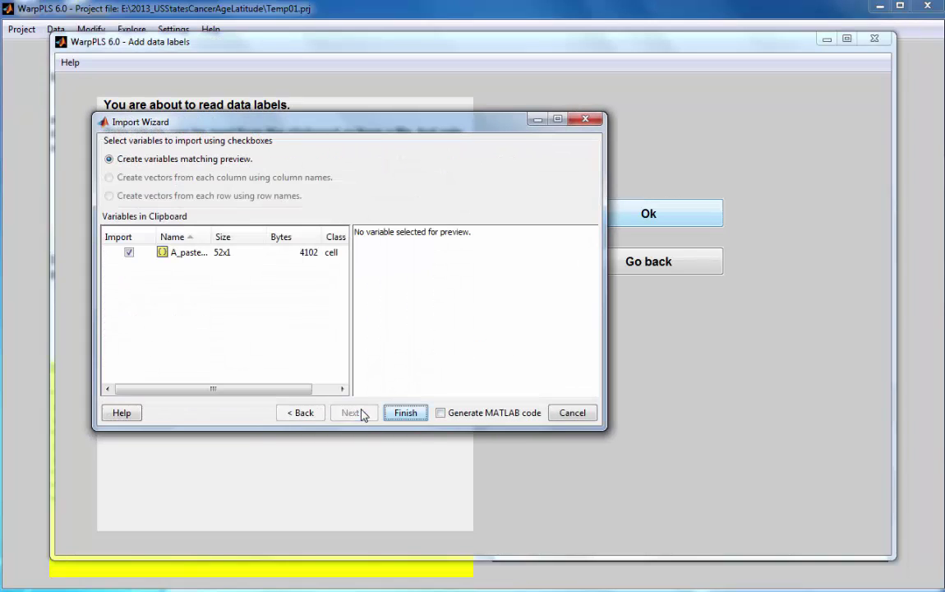
left_click(406, 413)
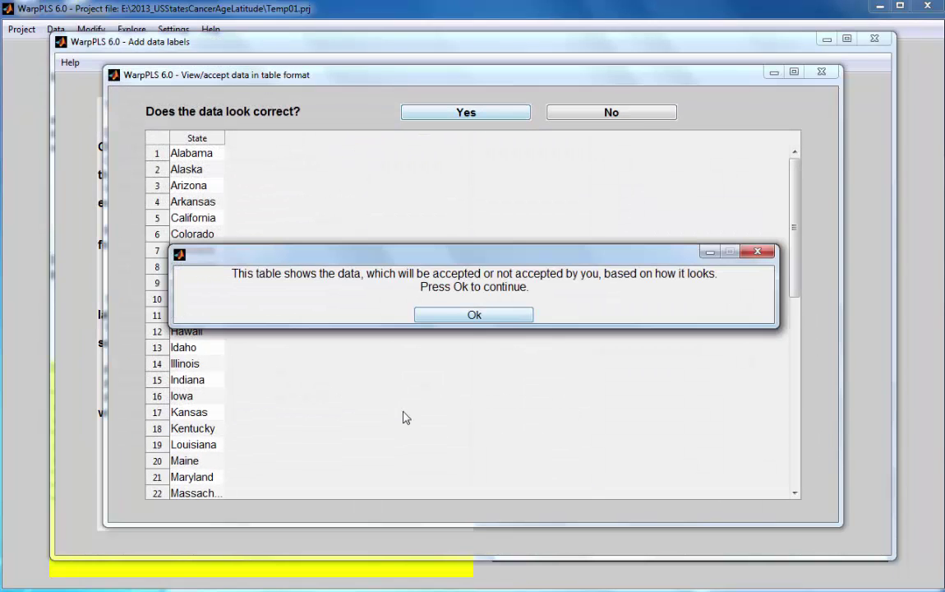
- Widen the State column to check the imported labels, accept the data as correct and dismiss the notice
left_click(469, 317)
left_click_drag(791, 201, 807, 179)
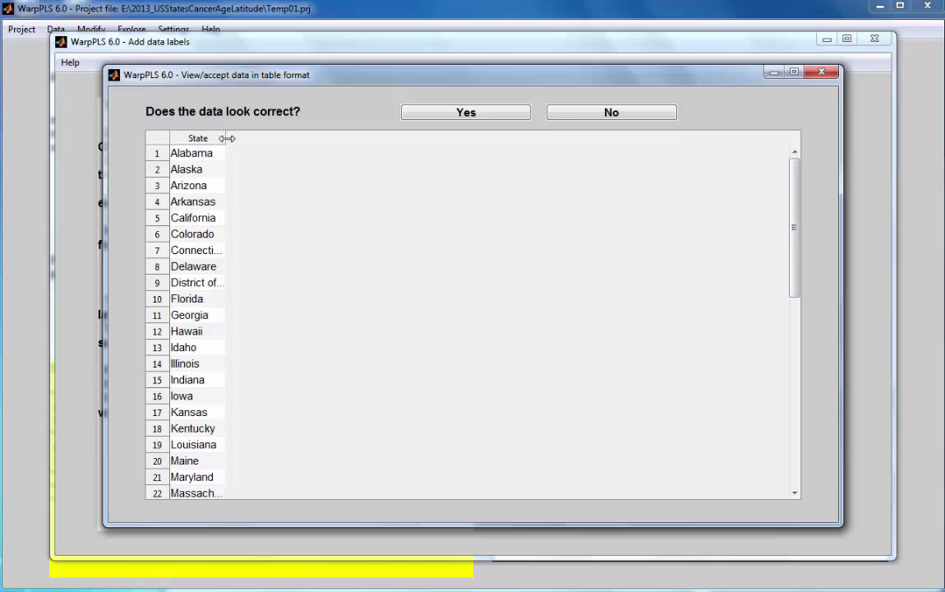
left_click_drag(229, 139, 309, 138)
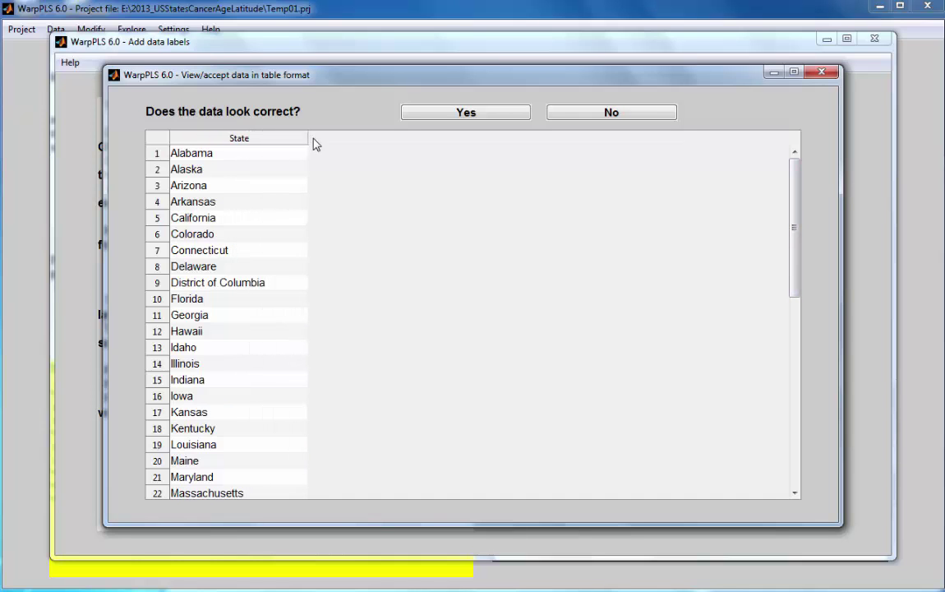
left_click(462, 115)
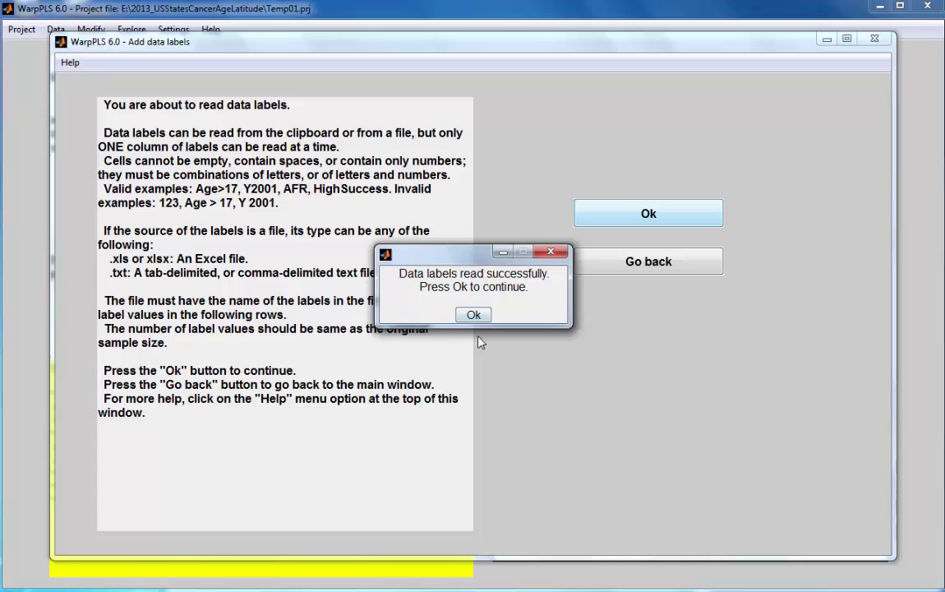
left_click(475, 316)
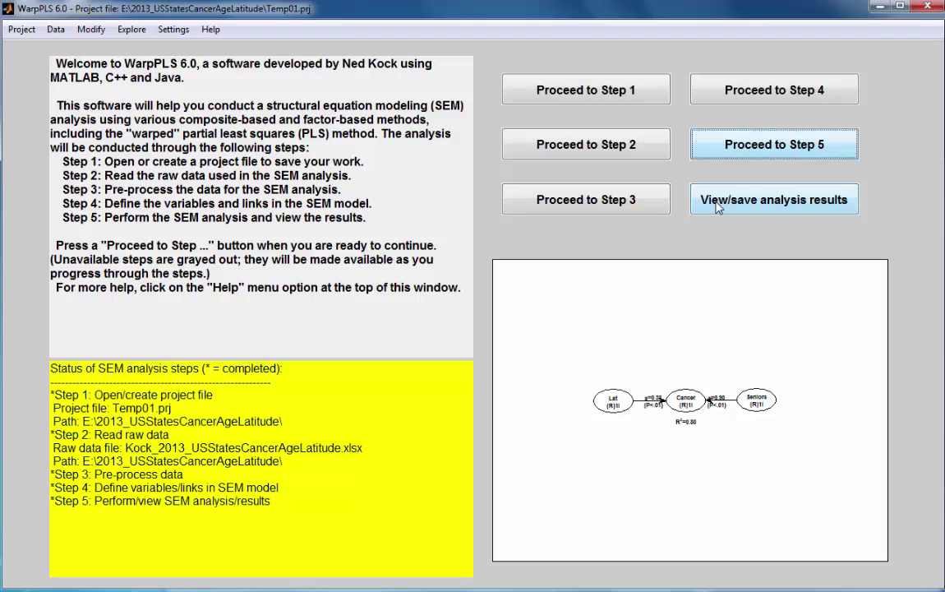
- From the analysis results, plot the Lat–Cancer relationship as a multivariate graph with data points and labels in unstandardized scales
left_click(717, 208)
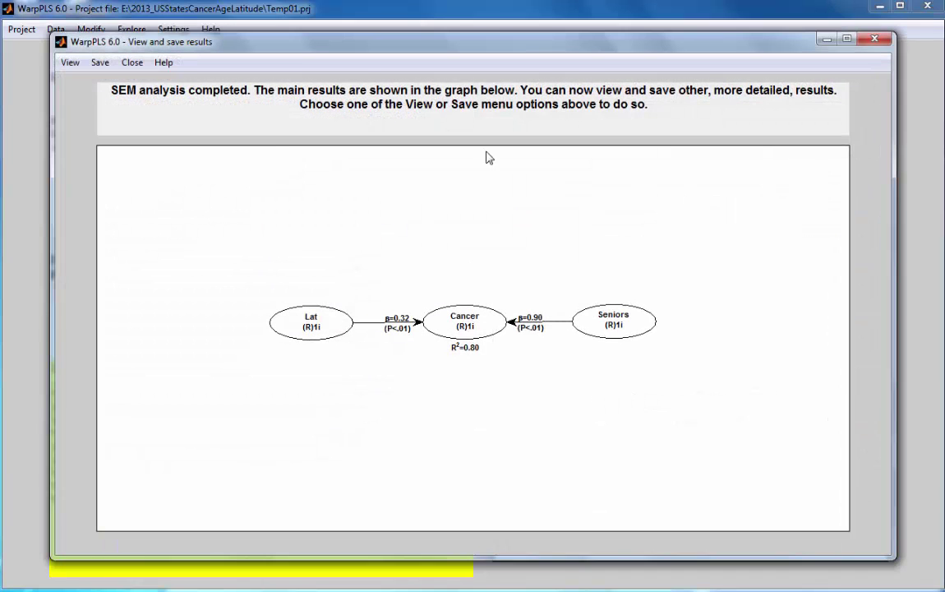
left_click(71, 64)
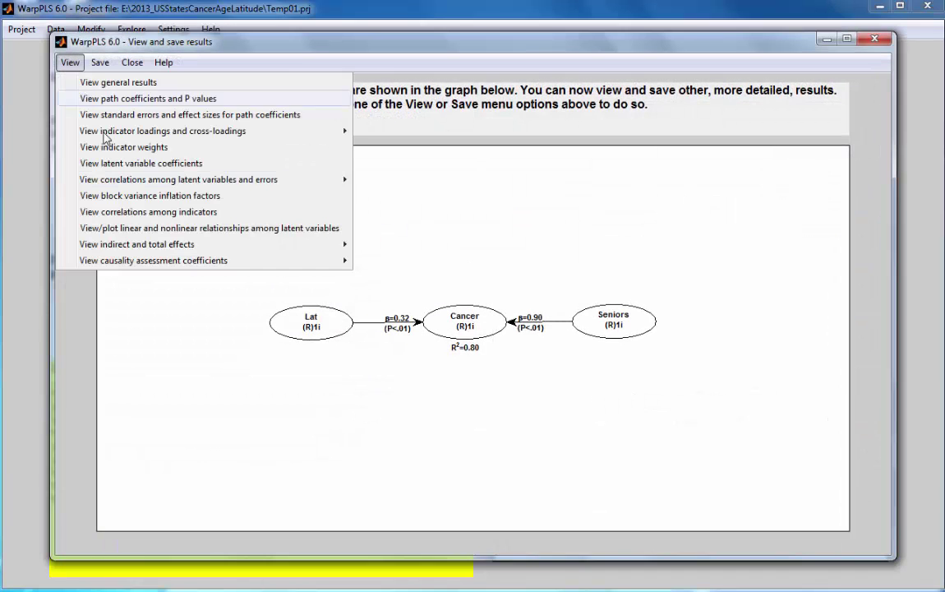
left_click(130, 229)
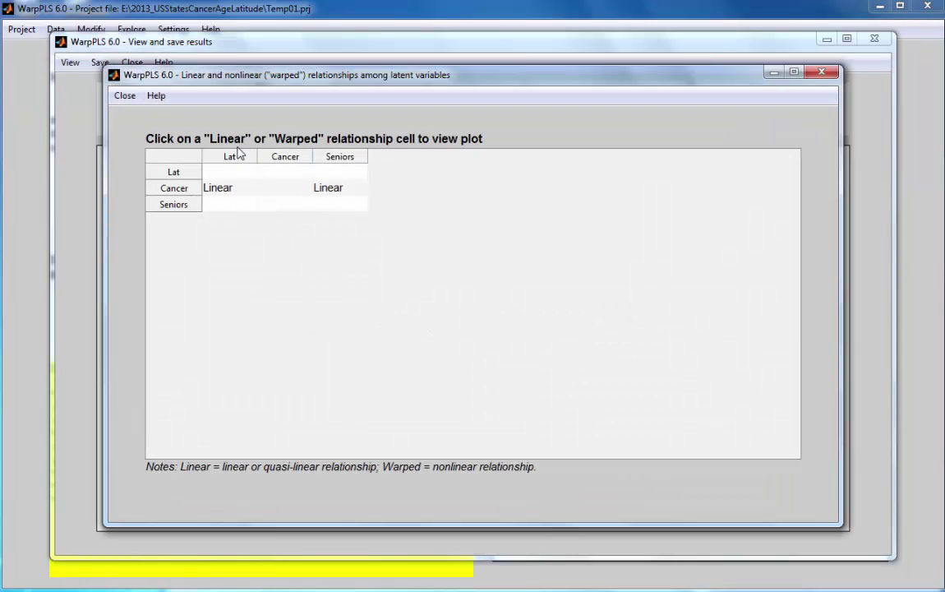
left_click(227, 190)
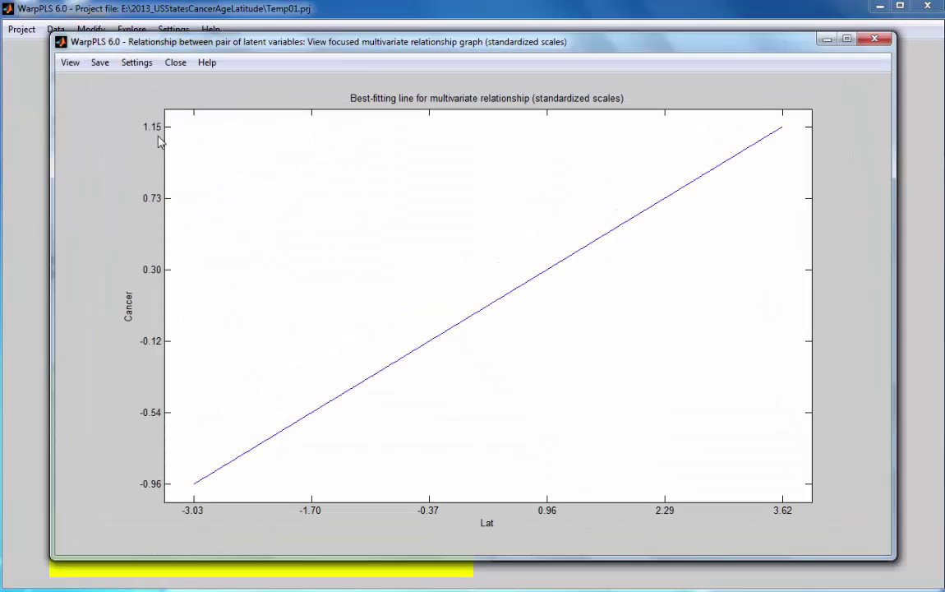
left_click(69, 64)
mouse_move(94, 137)
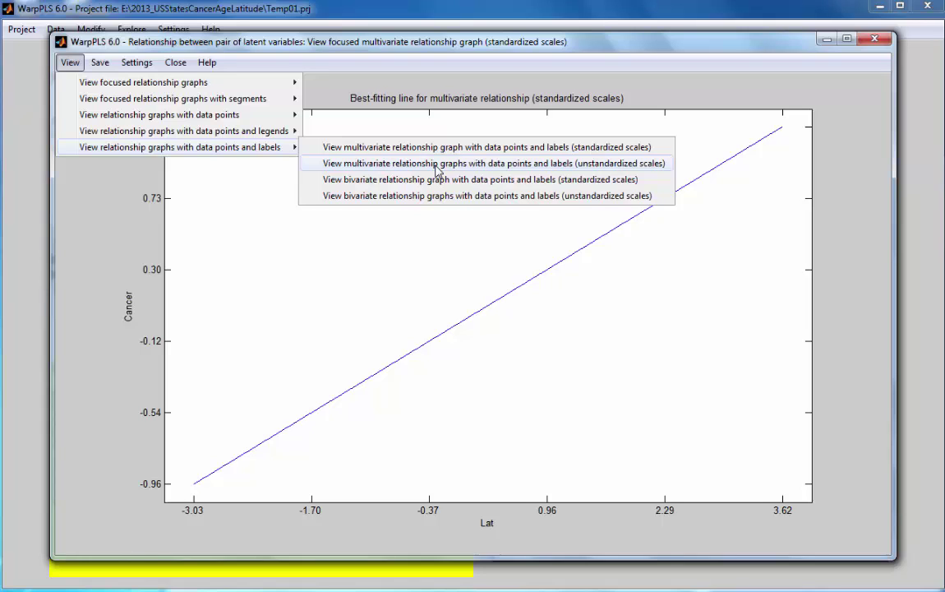
left_click(438, 164)
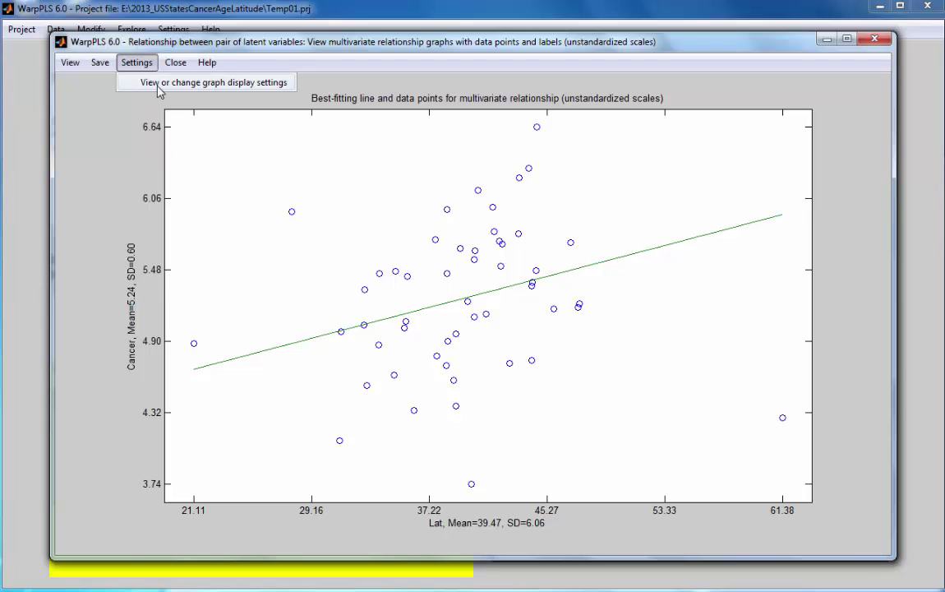
- Set the Lat–Cancer graph's data labels to State, save the display settings, view the labelled plot and close it
left_click(159, 85)
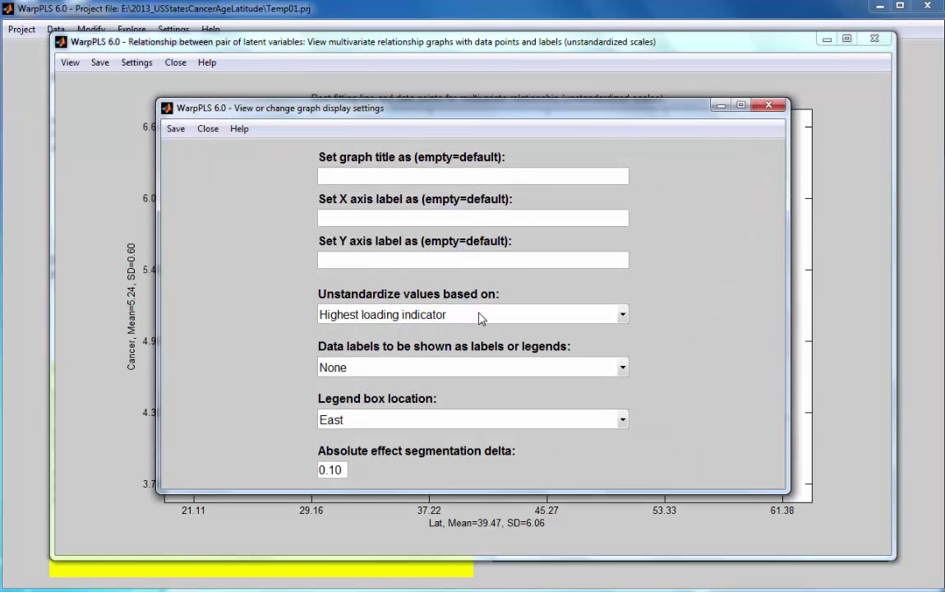
left_click(622, 368)
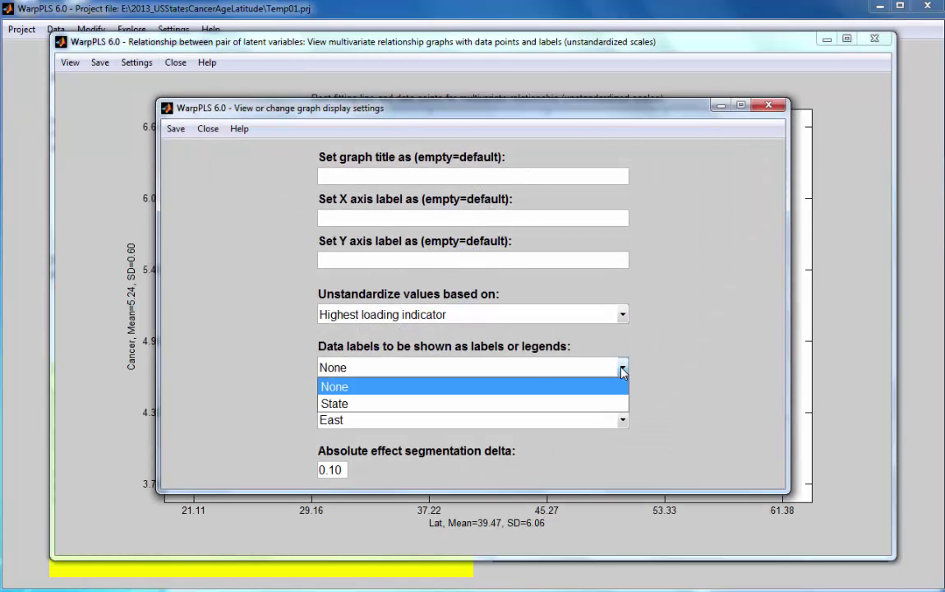
left_click(481, 403)
left_click(172, 128)
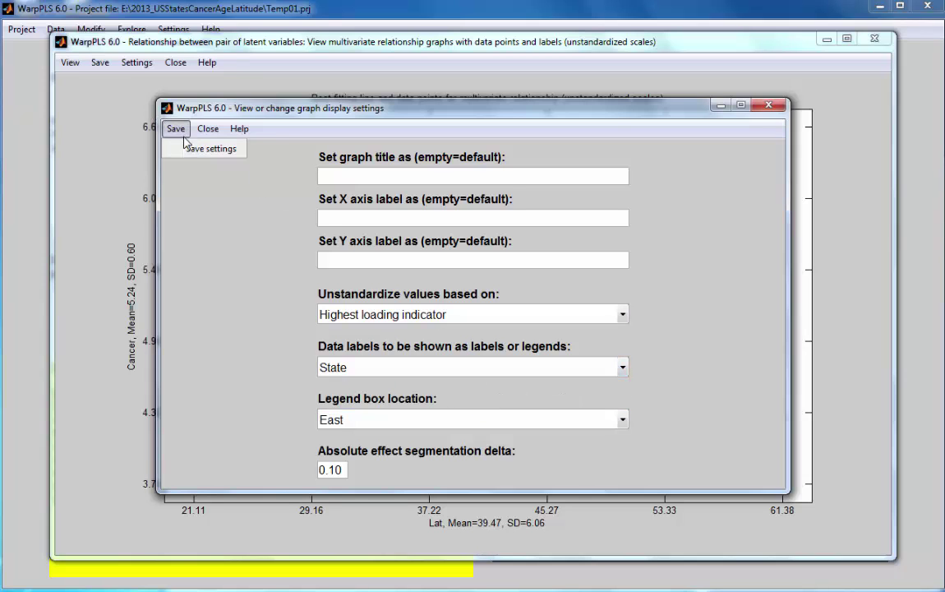
left_click(188, 151)
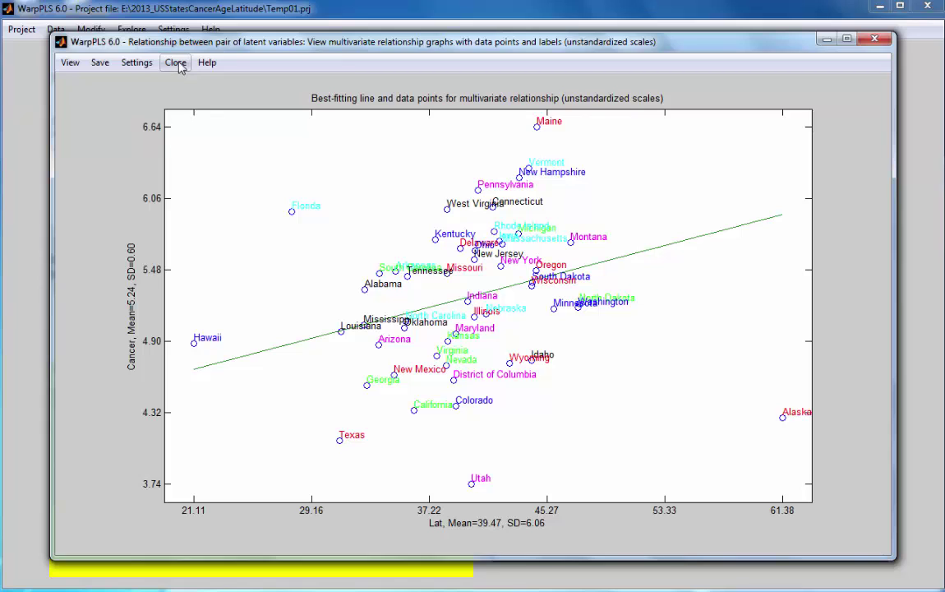
left_click(70, 63)
left_click(874, 39)
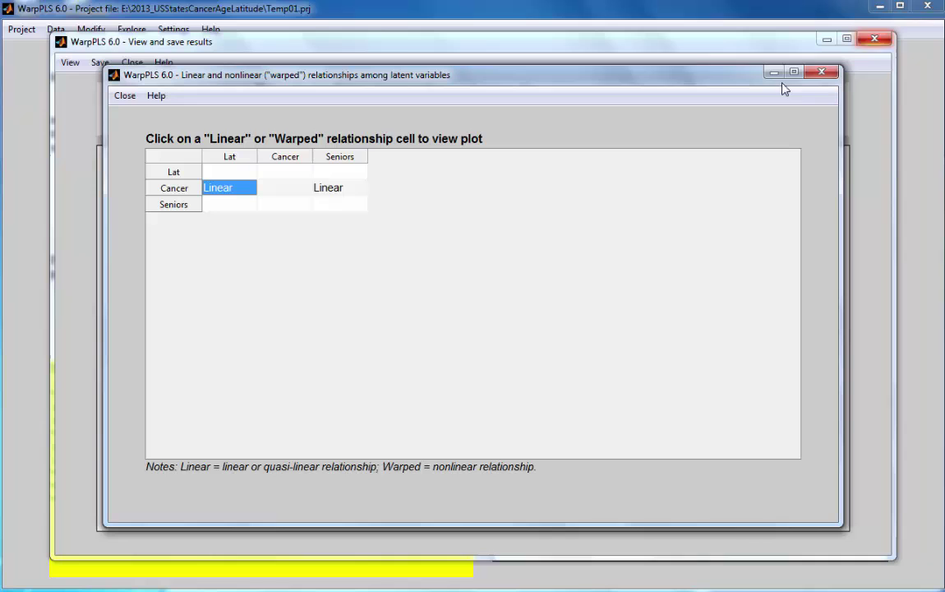
- Plot the Seniors–Cancer relationship as a multivariate graph with data points and labels in unstandardized scales
left_click(330, 190)
left_click(71, 63)
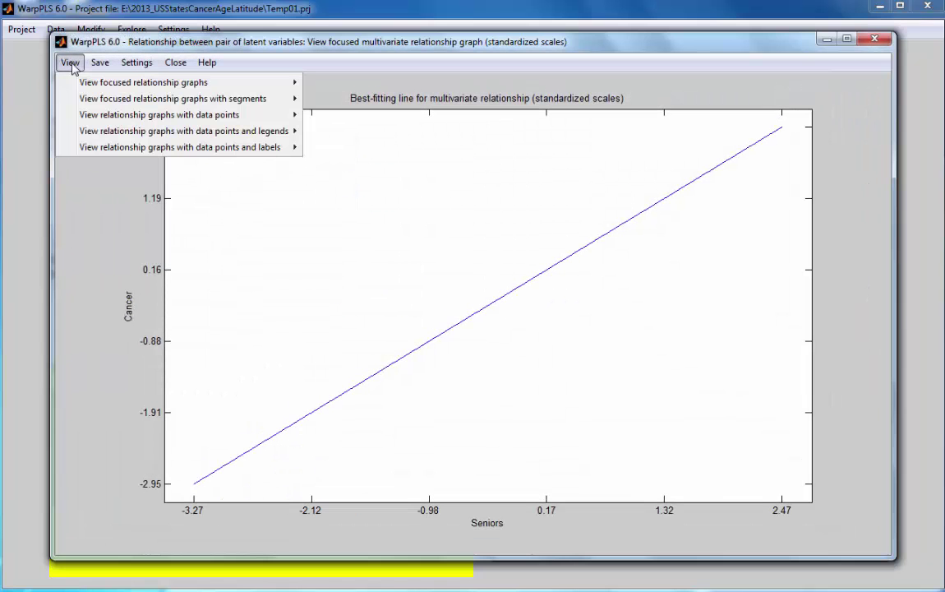
mouse_move(103, 148)
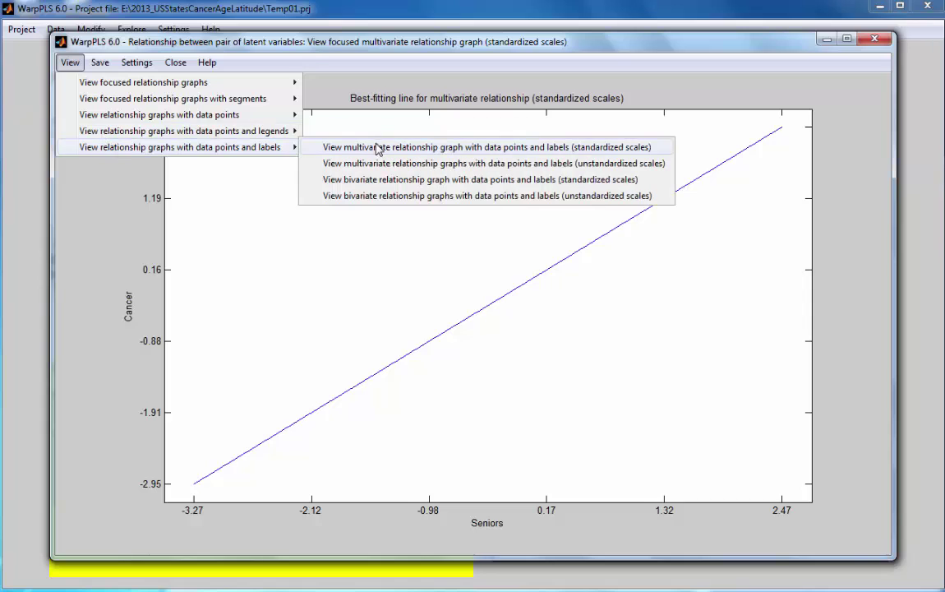
left_click(392, 164)
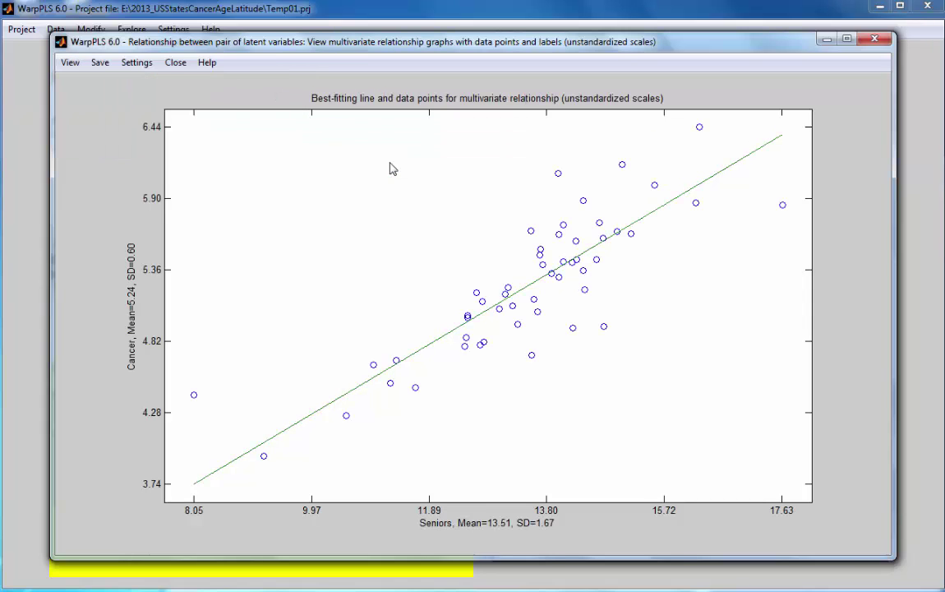
- Label the Seniors–Cancer graph's points by State, save the display settings, view the plot and close the graph and relationships windows
left_click(133, 64)
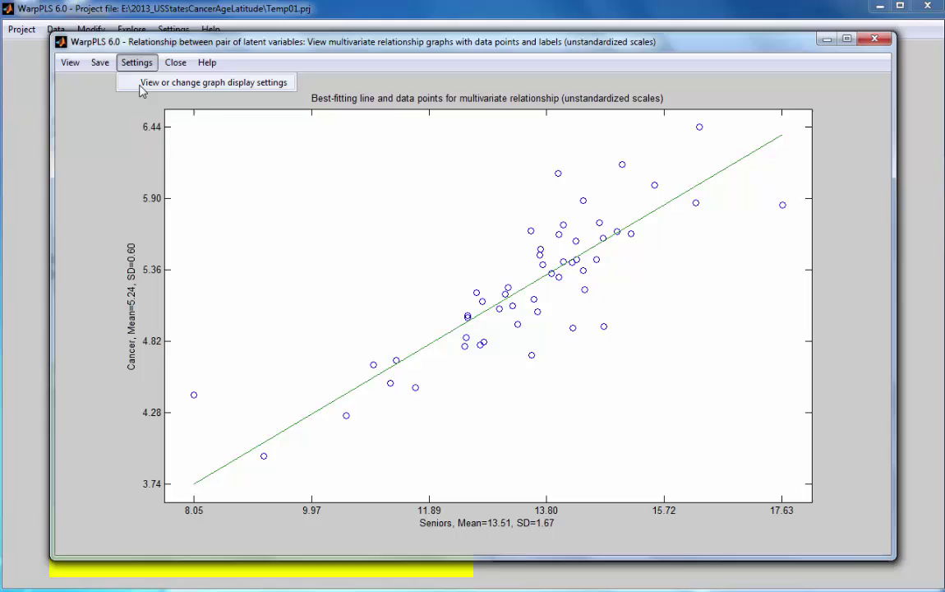
left_click(145, 81)
left_click(569, 371)
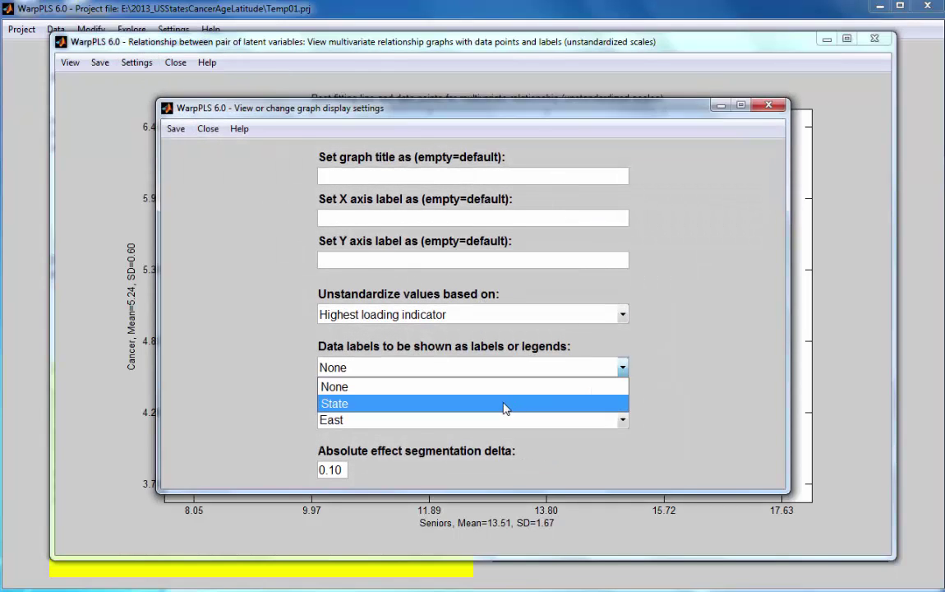
left_click(446, 403)
left_click(175, 128)
left_click(202, 141)
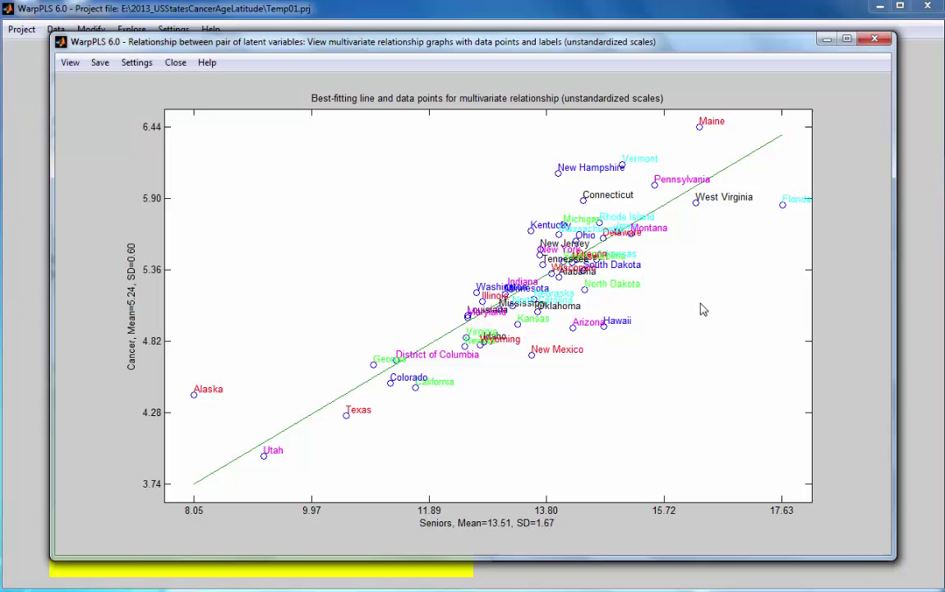
left_click(875, 39)
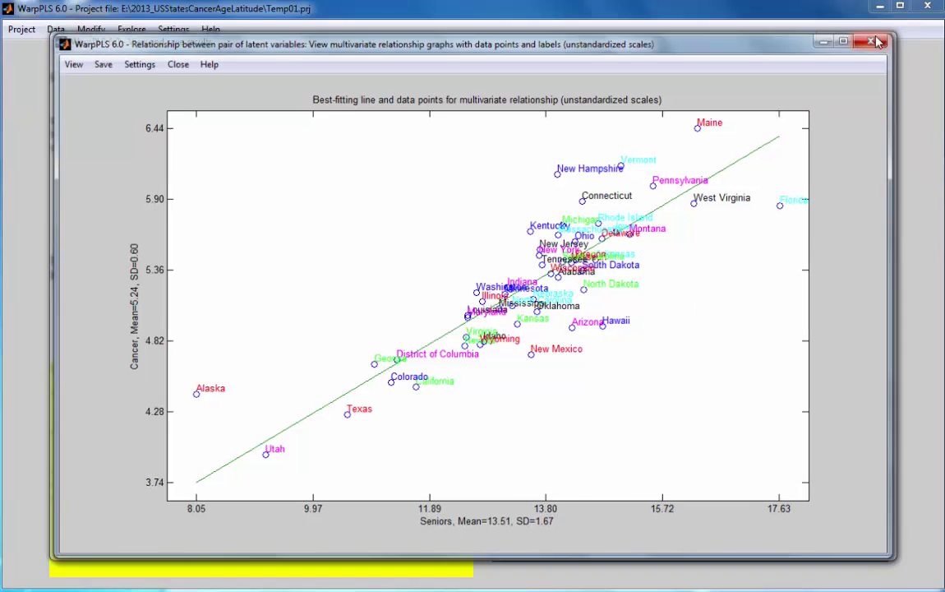
left_click(822, 78)
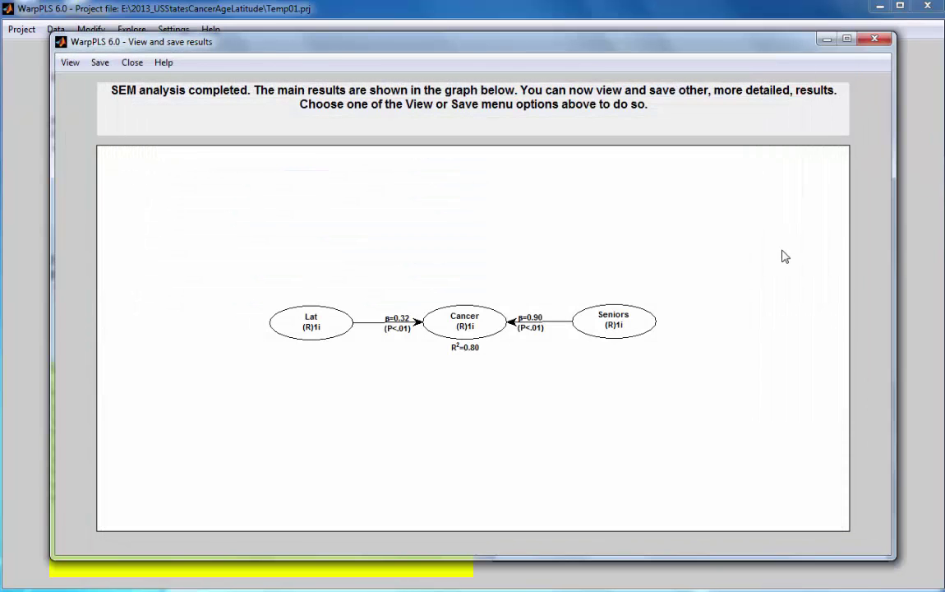